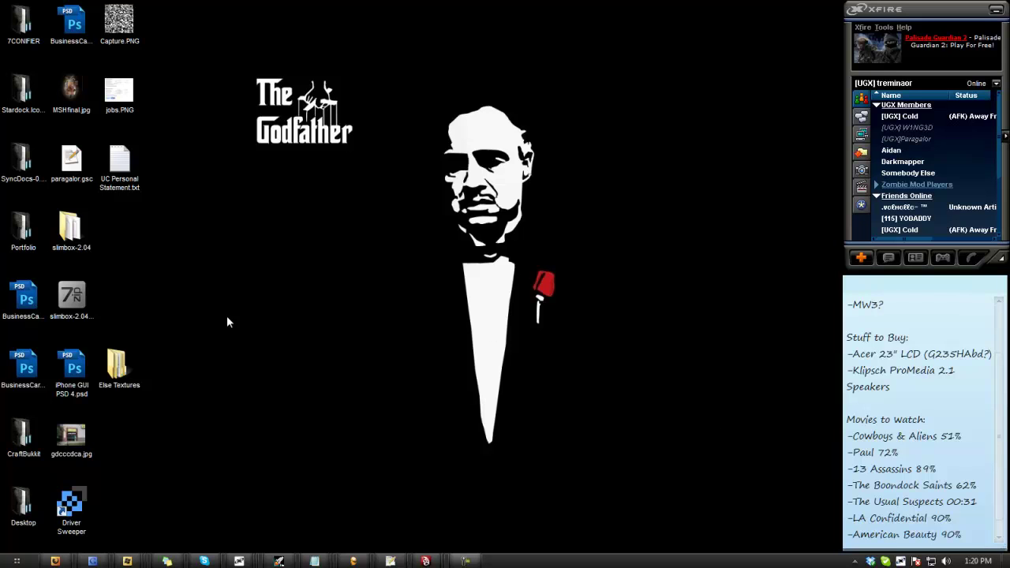
# Start Radiant from the Start menu with nazi_zombie_hotel.map loaded.
pyautogui.click(17, 561)
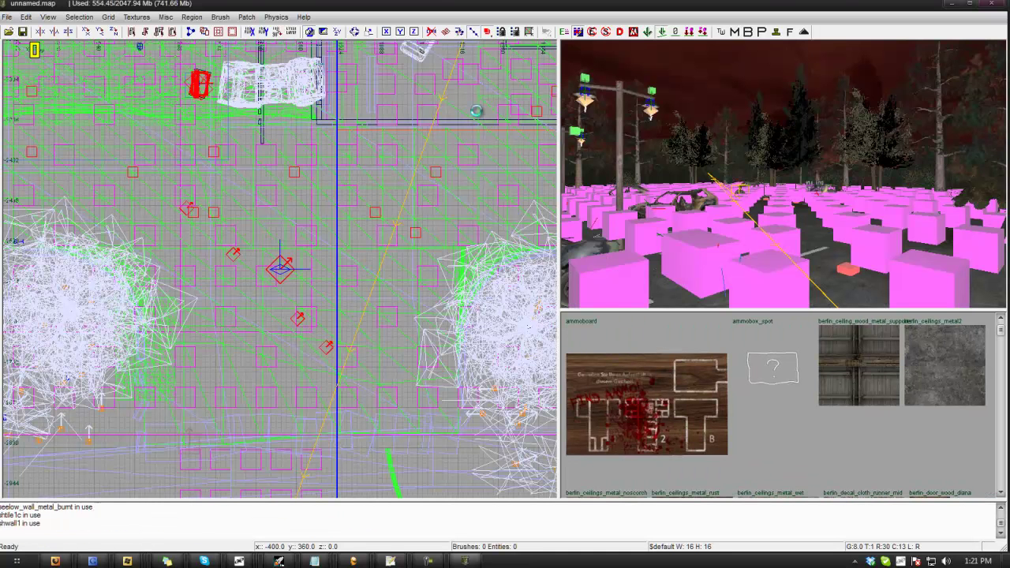
# Filter out PathNodes and StaticModels so only the bare parking lot remains visible.
pyautogui.click(971, 6)
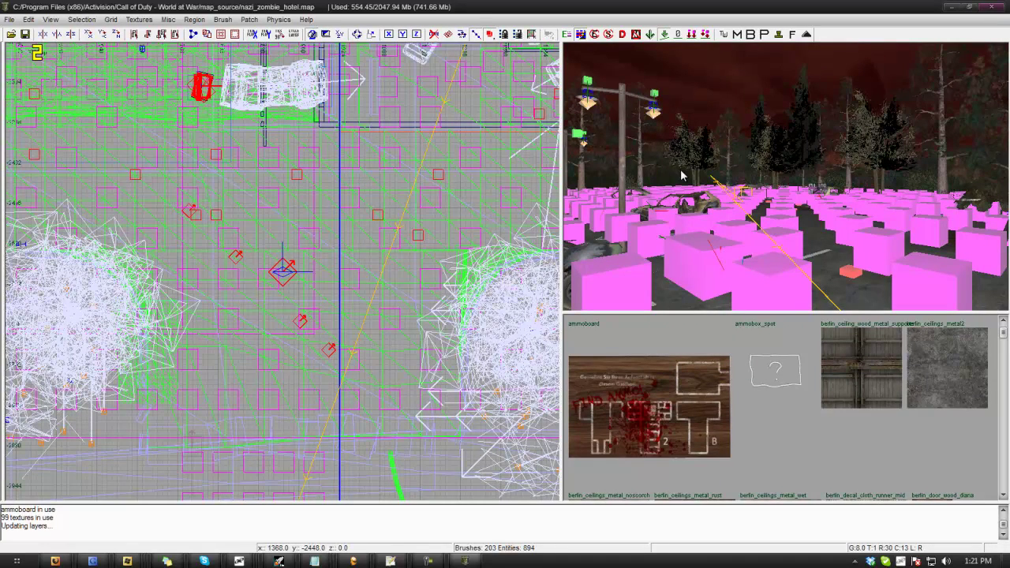
pyautogui.press('l')
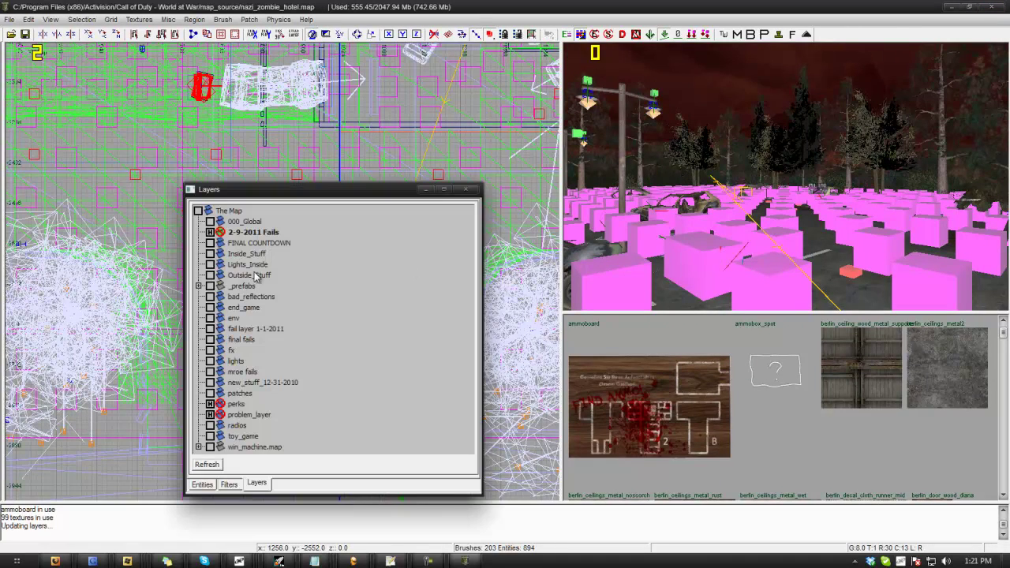
pyautogui.scroll(-1, 283, 268)
pyautogui.scroll(1, 265, 275)
pyautogui.click(251, 296)
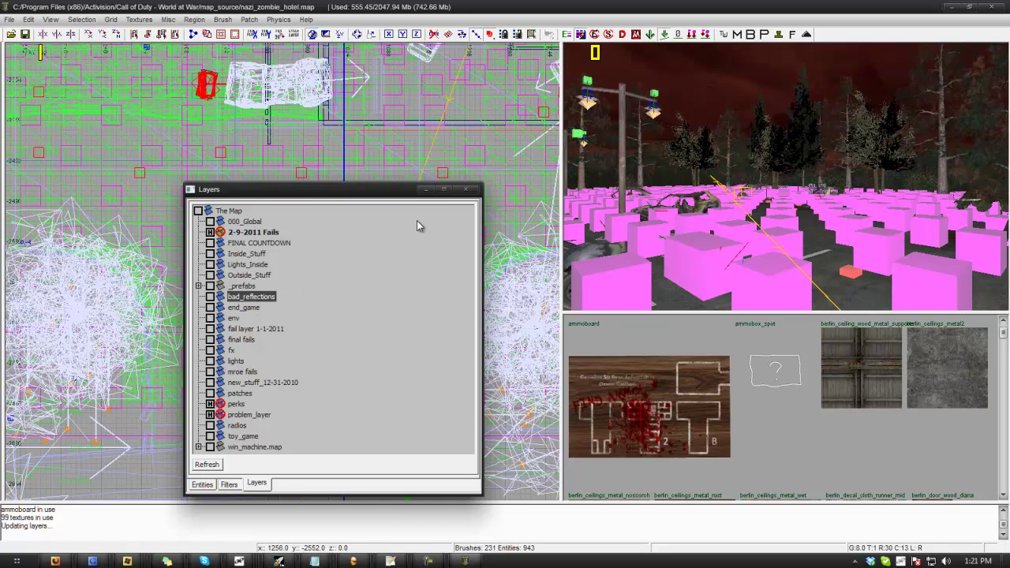
pyautogui.press('f')
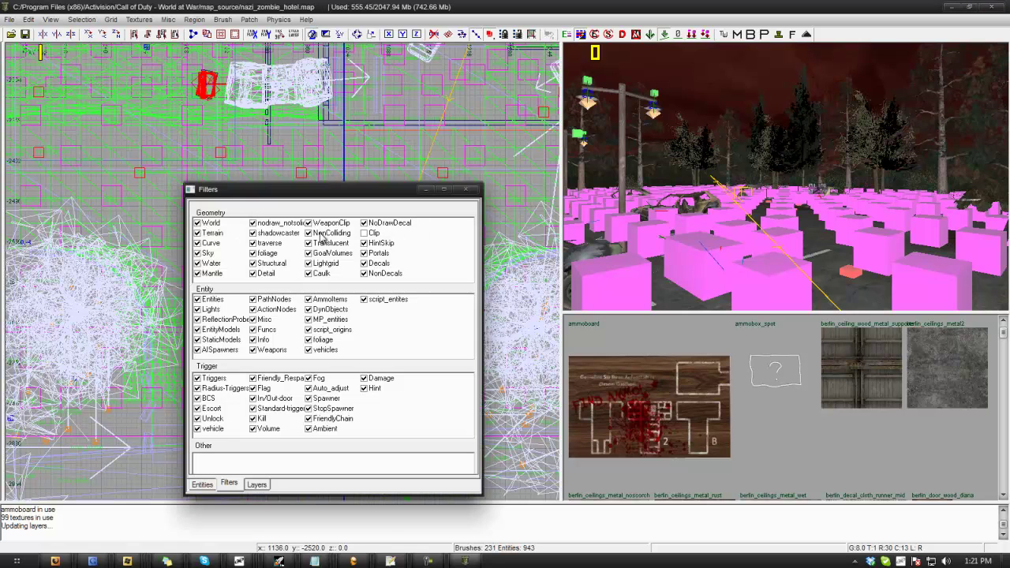
pyautogui.click(260, 301)
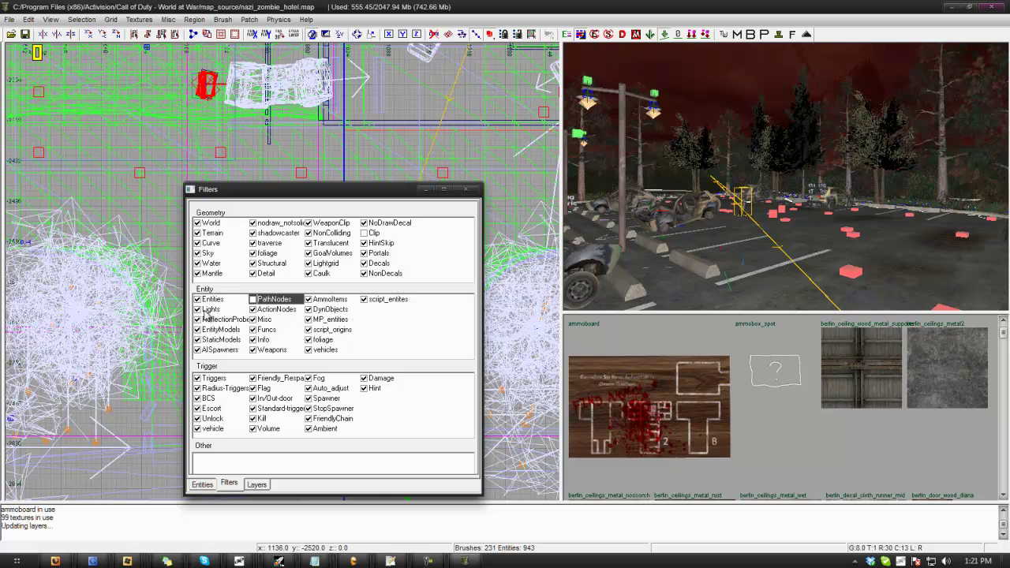
pyautogui.click(198, 340)
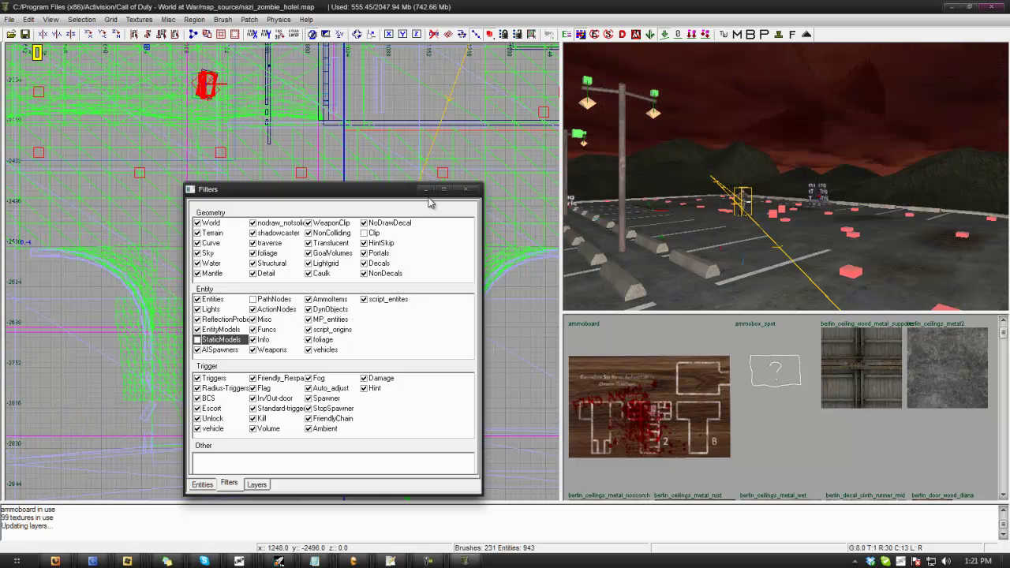
pyautogui.click(425, 190)
pyautogui.moveTo(758, 244); pyautogui.dragTo(785, 249, button='right')
# Inspect an existing red riser struct's keys in the Entity window.
pyautogui.keyDown('shift'); pyautogui.click(766, 174); pyautogui.keyUp('shift')
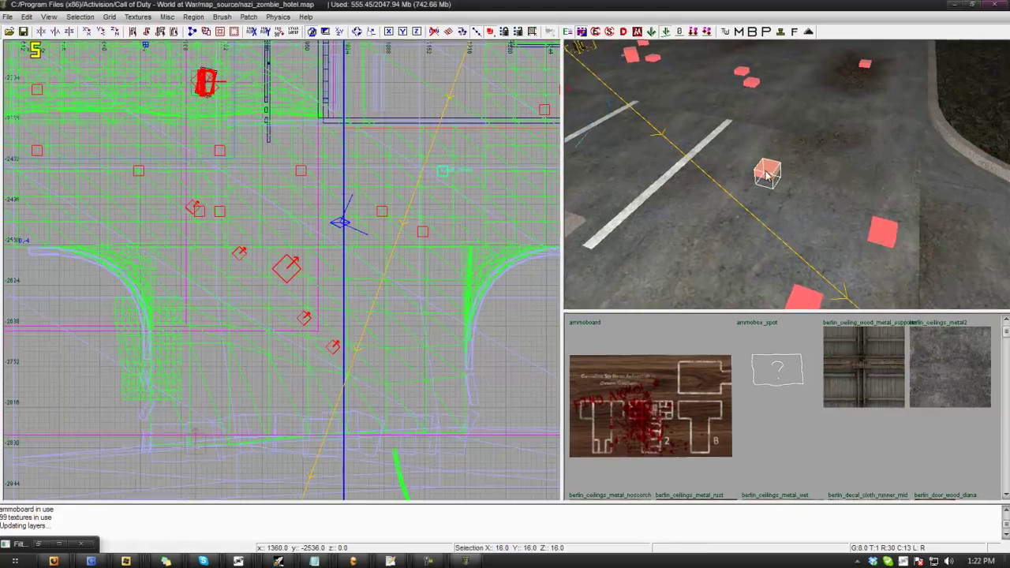
pyautogui.press('n')
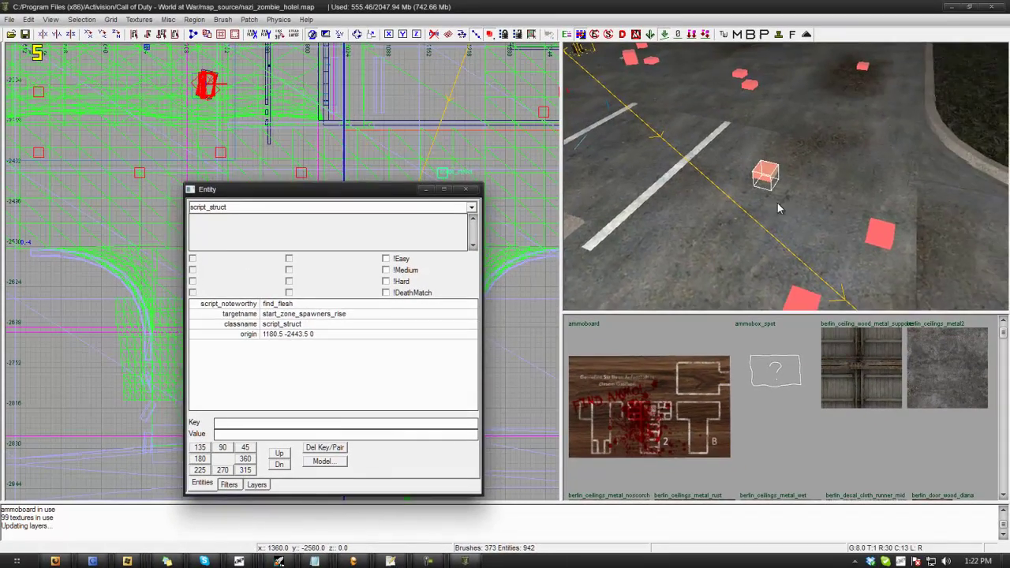
pyautogui.moveTo(777, 203)
pyautogui.mouseDown(button='right')
pyautogui.moveTo(798, 221)
pyautogui.moveTo(776, 218)
pyautogui.moveTo(784, 217)
pyautogui.mouseUp(button='right')
pyautogui.press('Escape')
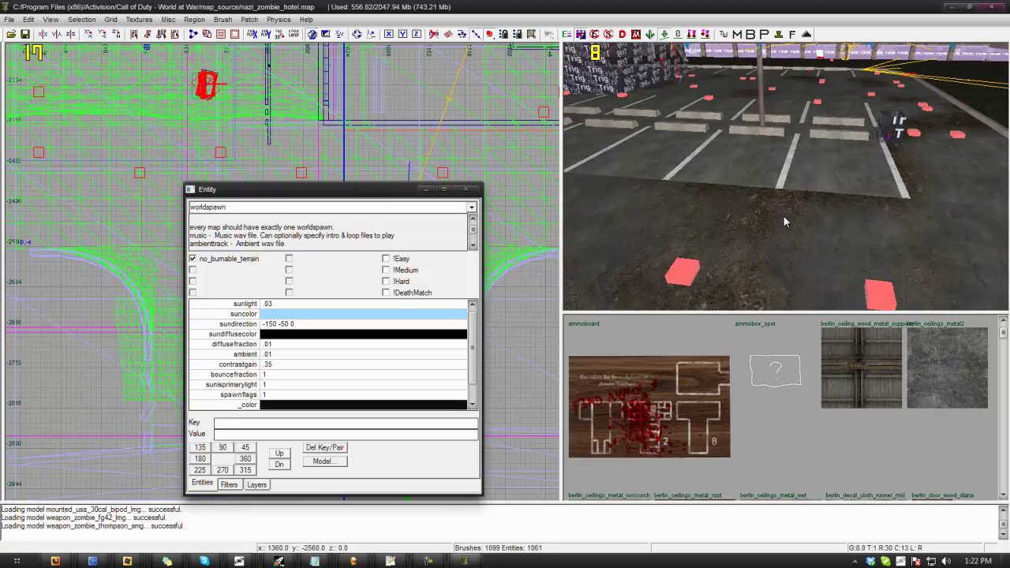
# Pan and zoom the grid view onto an open stretch of the parking lot.
pyautogui.click(425, 190)
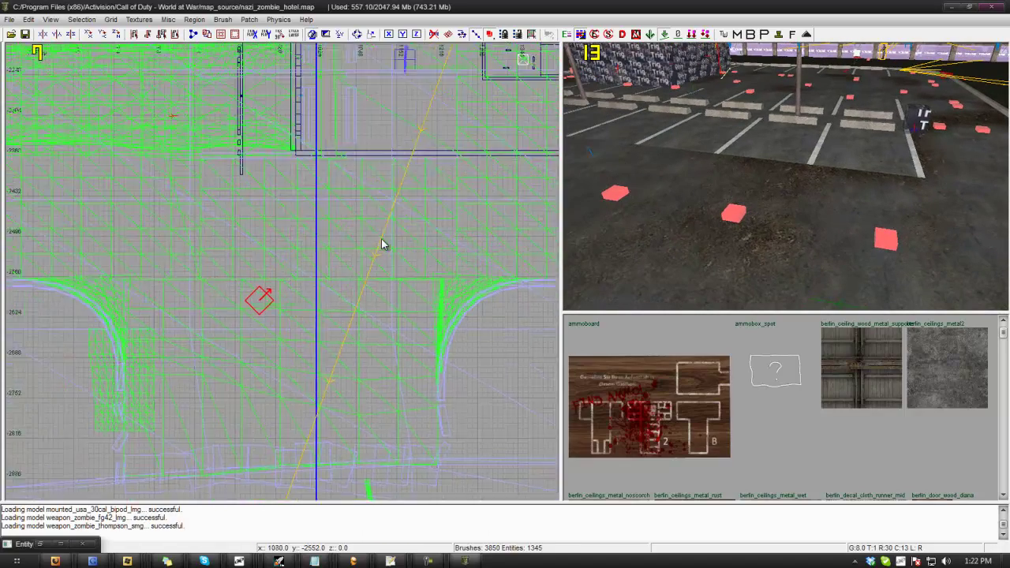
pyautogui.moveTo(360, 261)
pyautogui.mouseDown(button='right')
pyautogui.moveTo(266, 180)
pyautogui.moveTo(288, 159)
pyautogui.mouseUp(button='right')
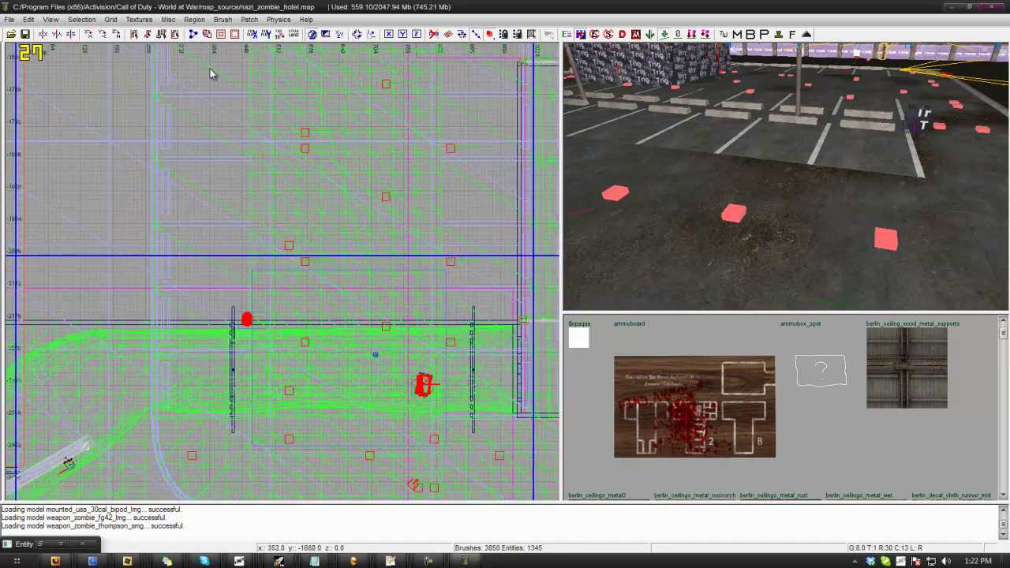
pyautogui.scroll(2, 276, 189)
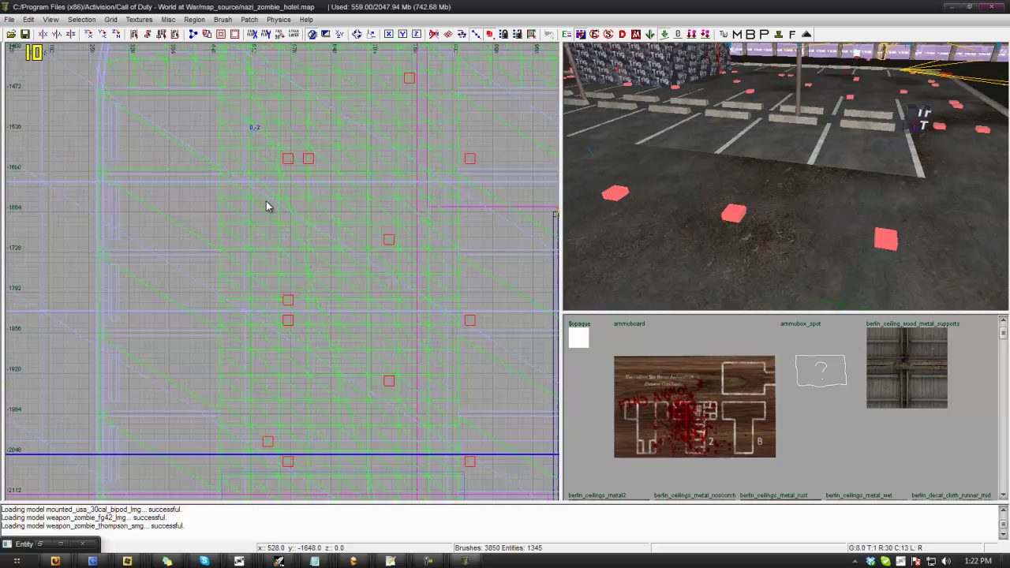
pyautogui.scroll(2, 266, 229)
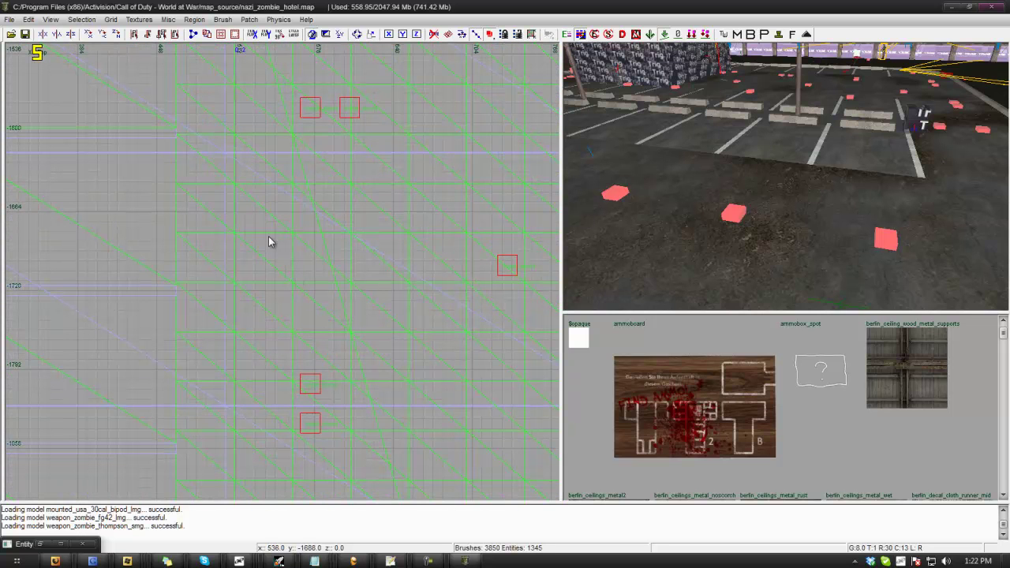
# Create a new script_struct in the parking lot from the grid's script menu.
pyautogui.rightClick(235, 221)
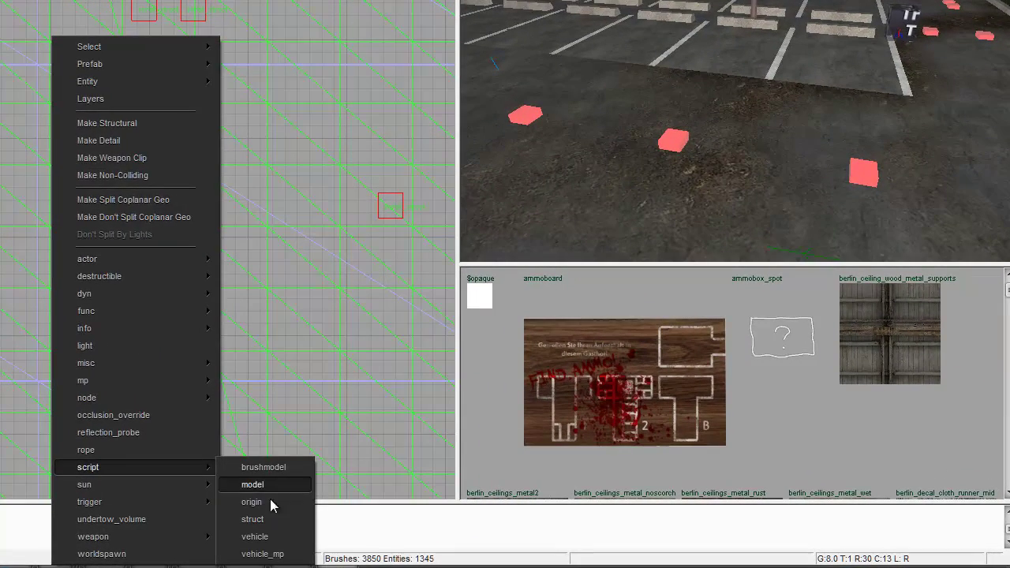
pyautogui.click(270, 480)
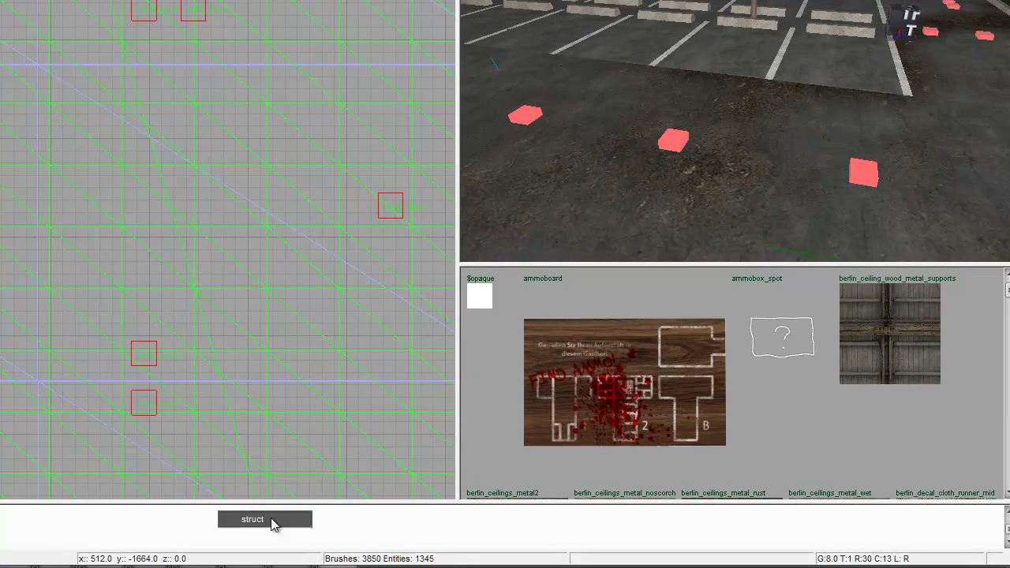
pyautogui.press('Up')
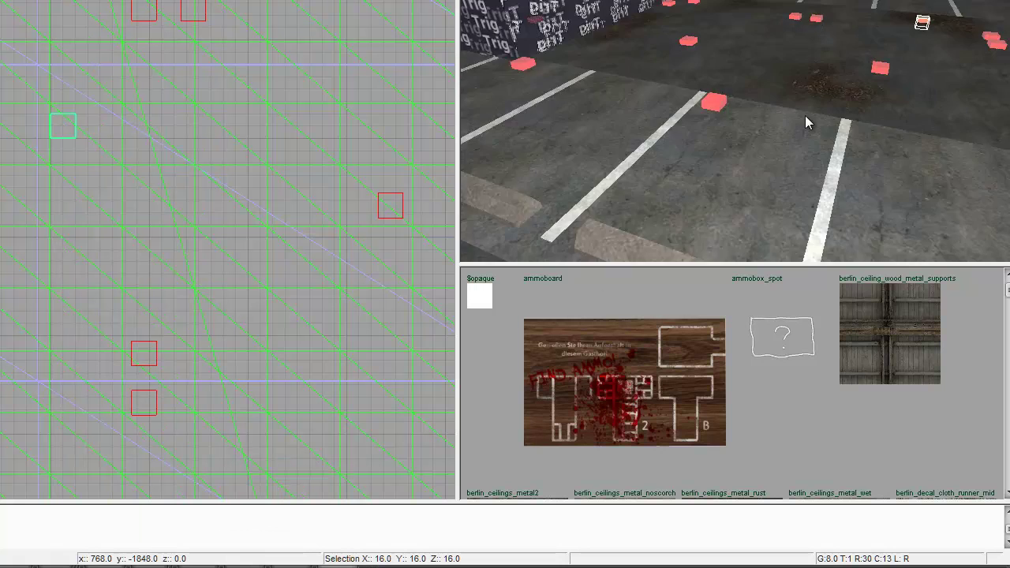
pyautogui.press('Up')
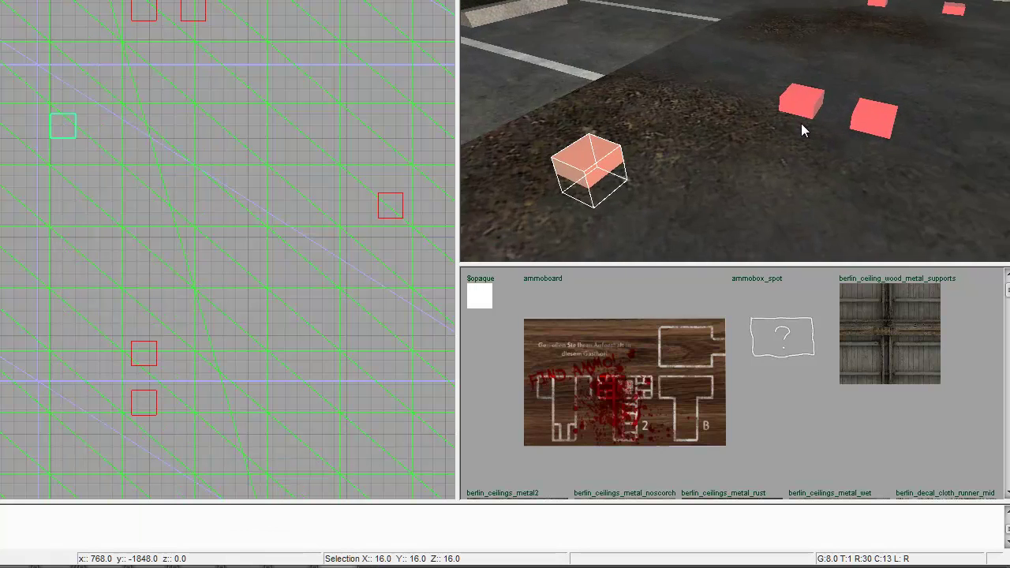
# Give the new struct the key targetname with value find_flesh.
pyautogui.press('n')
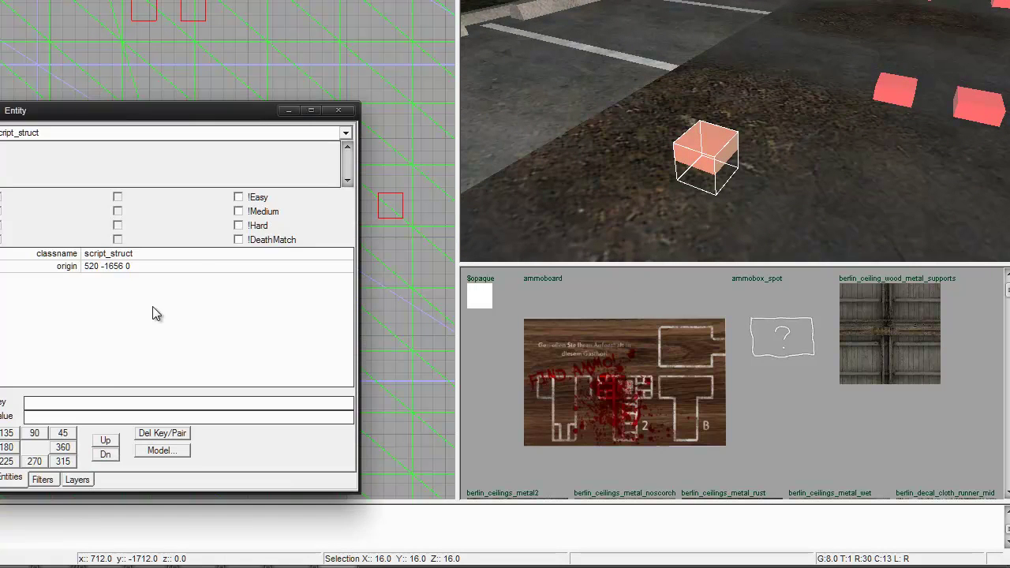
pyautogui.write('targetname')
pyautogui.press('Tab')
pyautogui.write('find_')
pyautogui.write('flesh')
pyautogui.press('Return')
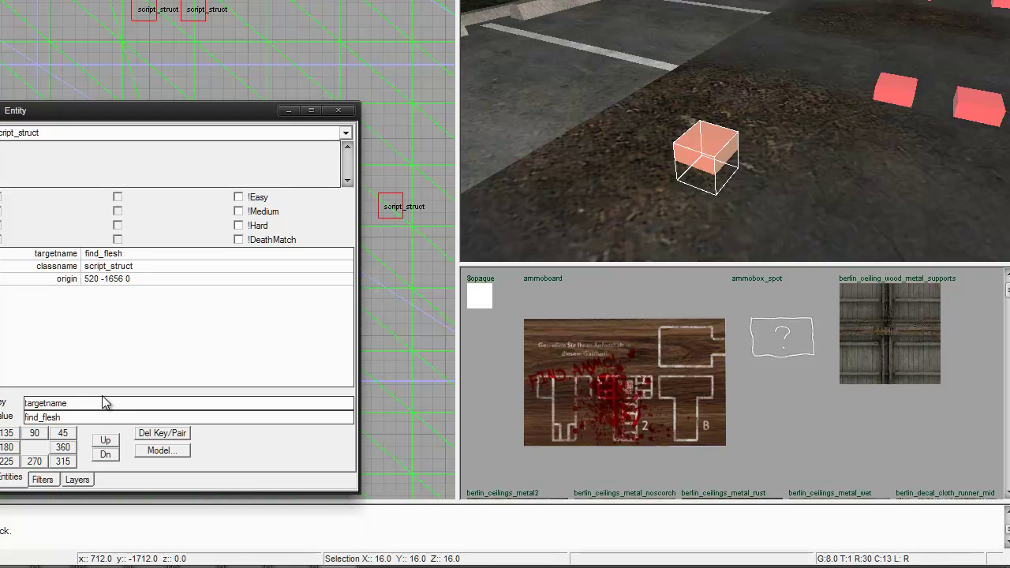
pyautogui.press('Escape')
pyautogui.click(904, 91)
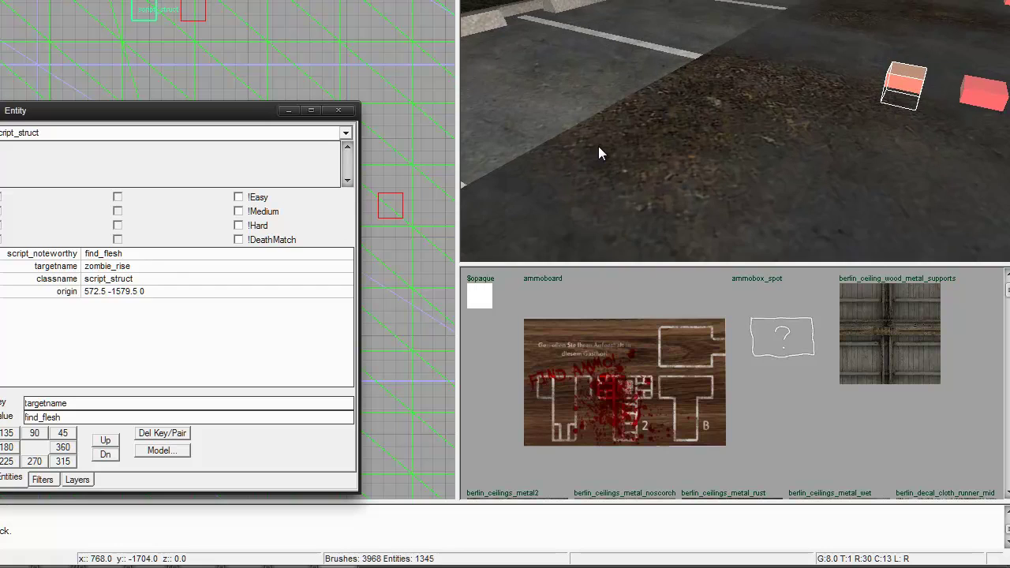
# Make 000_Global the active layer, temporarily unhiding the 2-9-2011 Fails layer.
pyautogui.press('Escape')
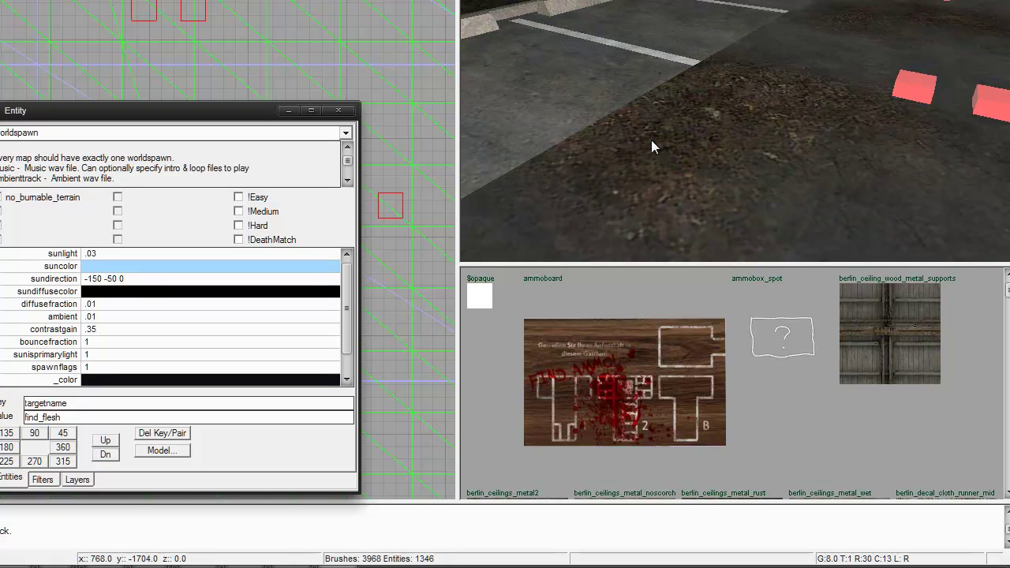
pyautogui.press('w')
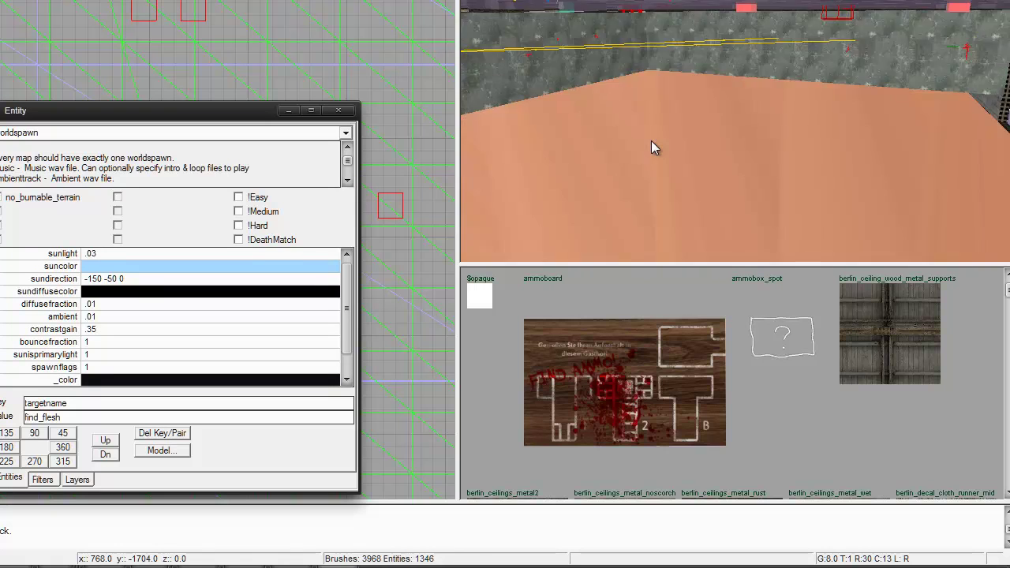
pyautogui.press('l')
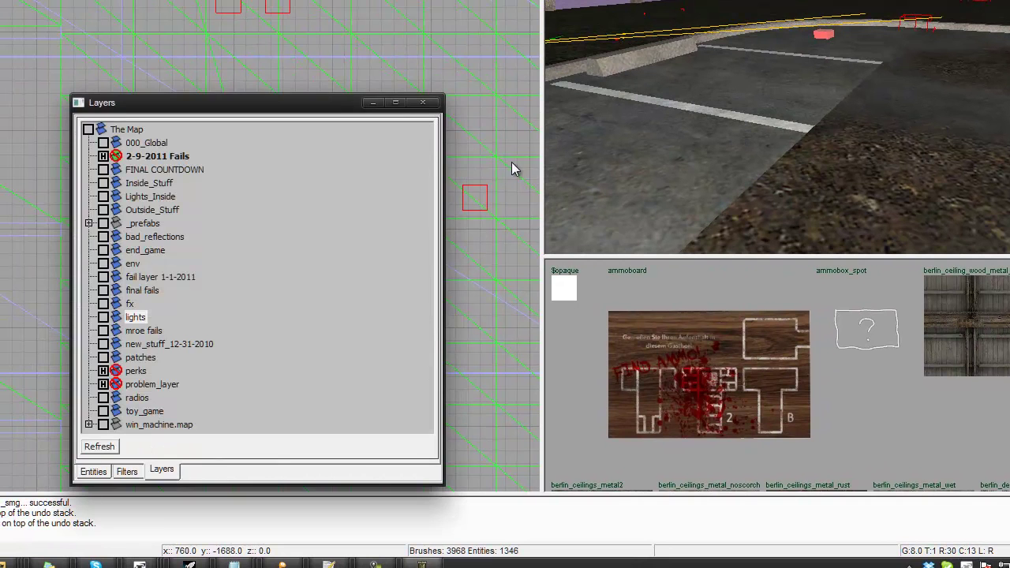
pyautogui.click(104, 156)
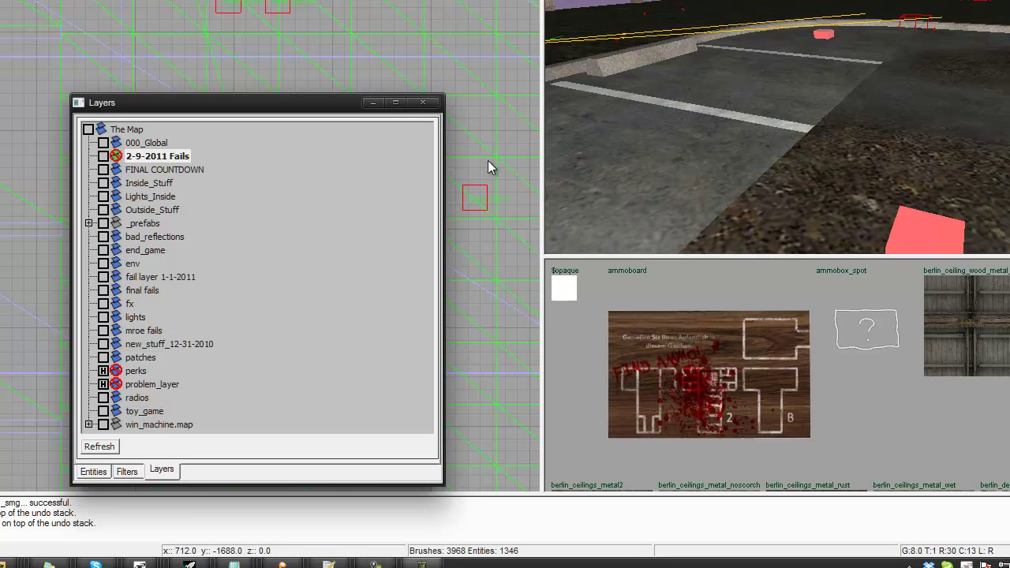
pyautogui.press('Down')
pyautogui.rightClick(163, 143)
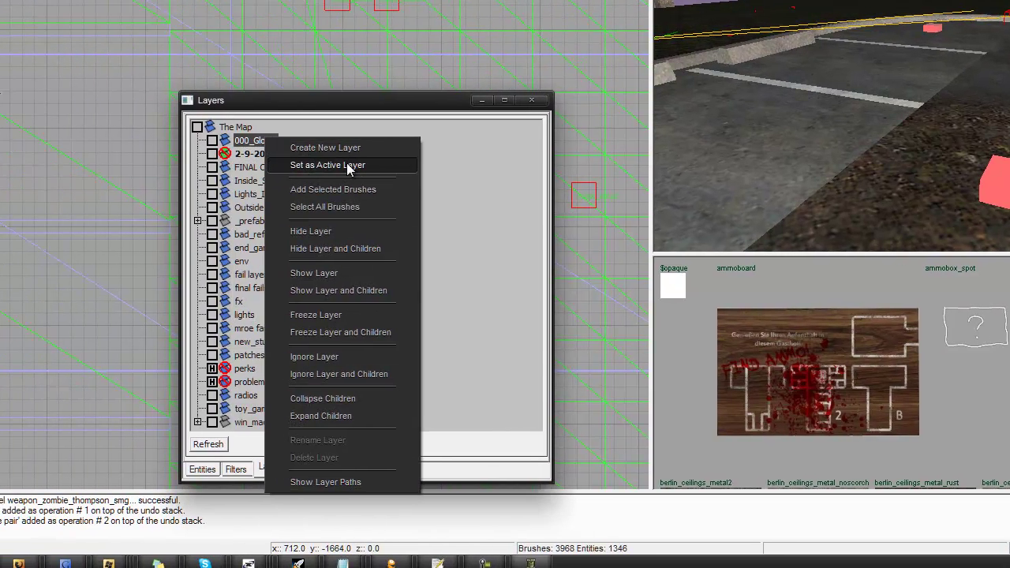
pyautogui.click(242, 170)
# Add the new riser struct to 000_Global and hide 2-9-2011 Fails again.
pyautogui.click(925, 176)
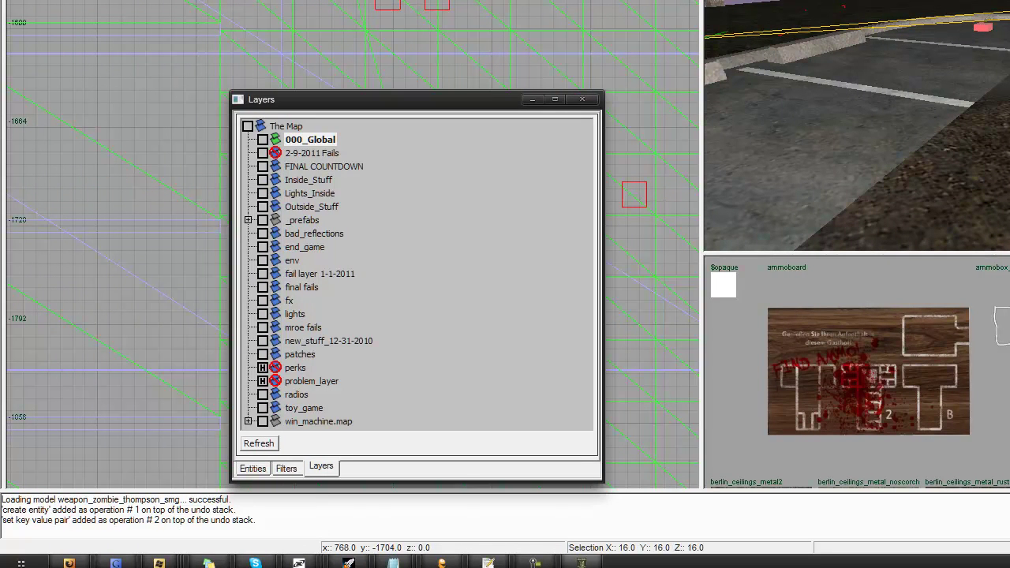
pyautogui.rightClick(306, 139)
pyautogui.click(363, 182)
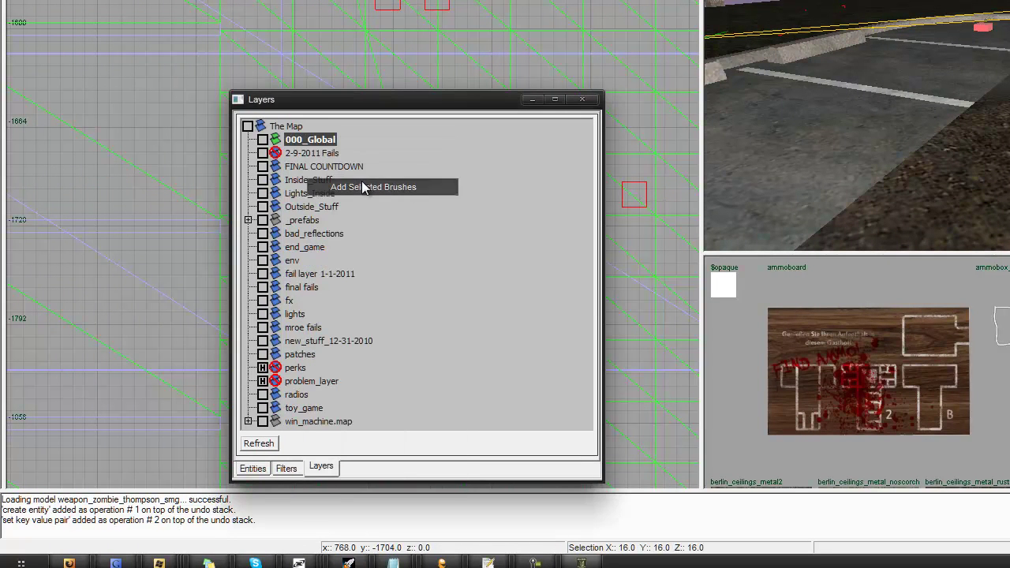
pyautogui.click(263, 153)
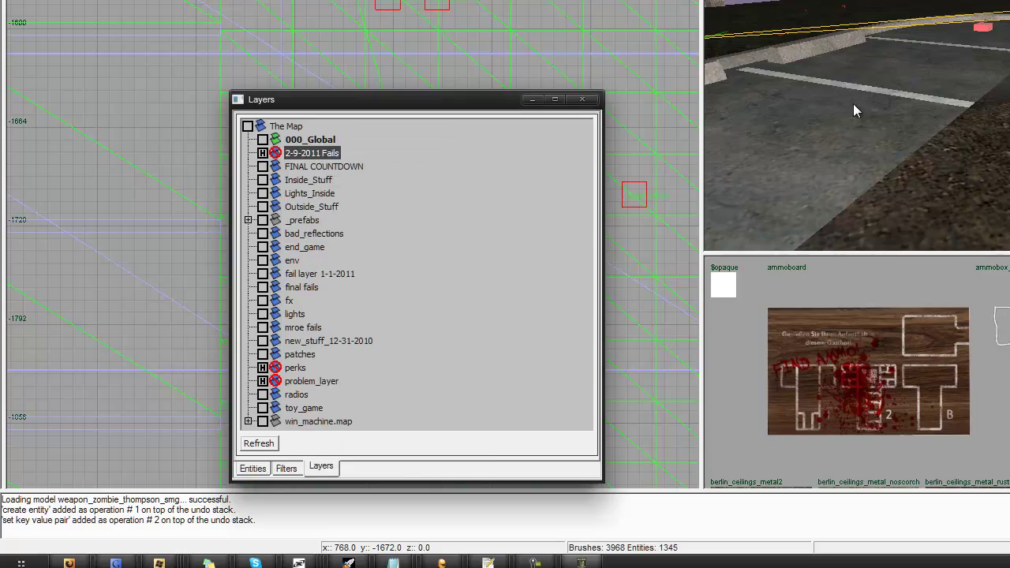
pyautogui.moveTo(853, 104); pyautogui.dragTo(960, 166, button='right')
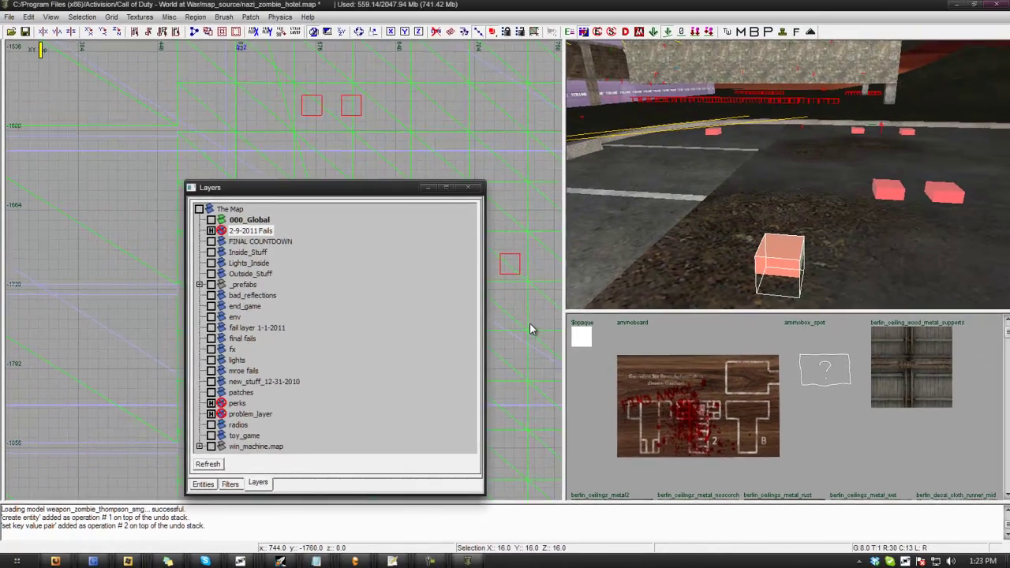
# Change the new struct's targetname to zombie_rise.
pyautogui.press('n')
pyautogui.moveTo(256, 434); pyautogui.dragTo(197, 440)
pyautogui.write('zombie_r')
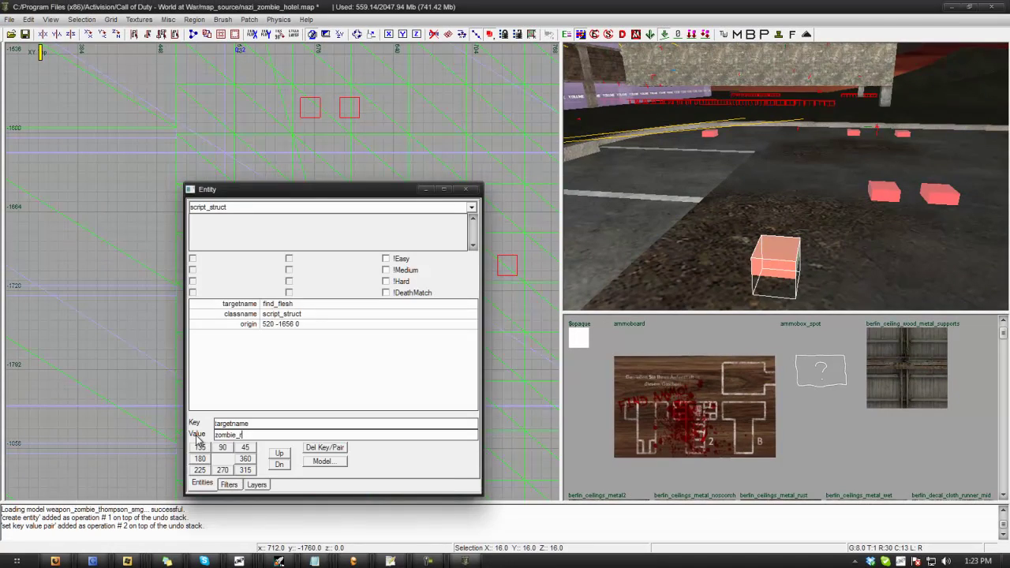
pyautogui.write('ise')
pyautogui.press('Return')
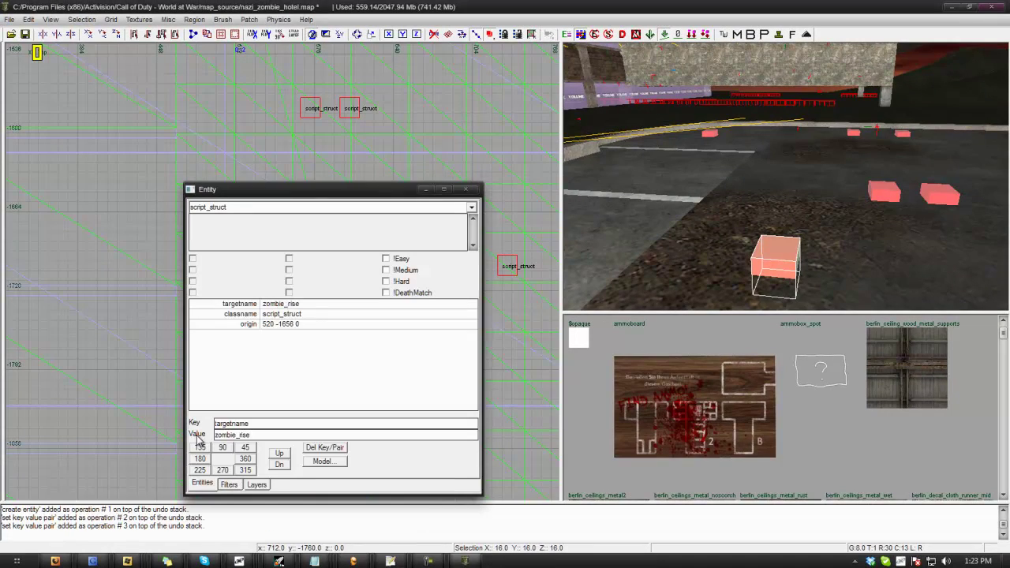
pyautogui.press('Escape')
pyautogui.keyDown('shift'); pyautogui.click(780, 253); pyautogui.keyUp('shift')
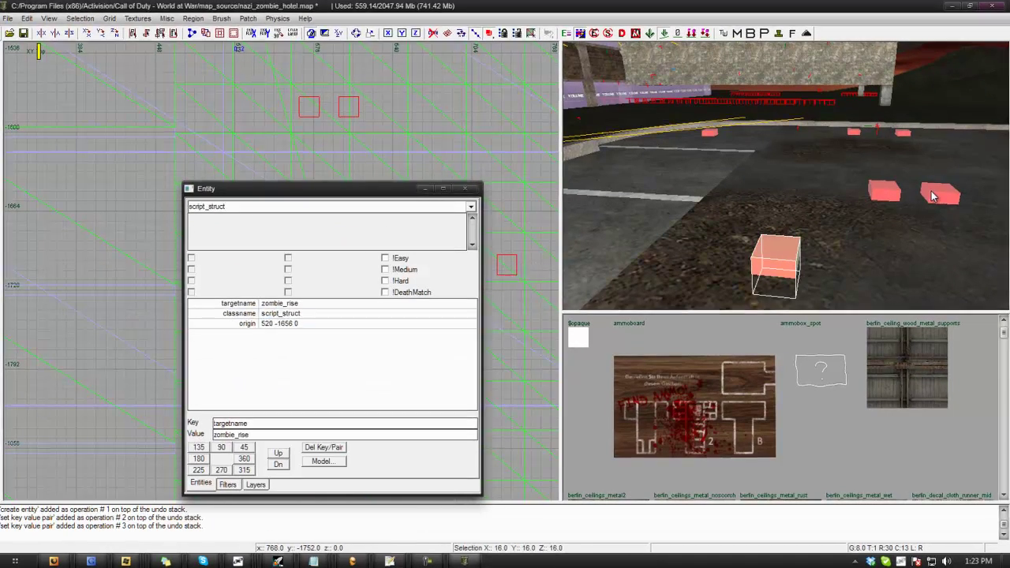
pyautogui.press('Escape')
# Copy script_noteworthy find_flesh from an existing riser onto the new struct.
pyautogui.keyDown('shift'); pyautogui.click(897, 152); pyautogui.keyUp('shift')
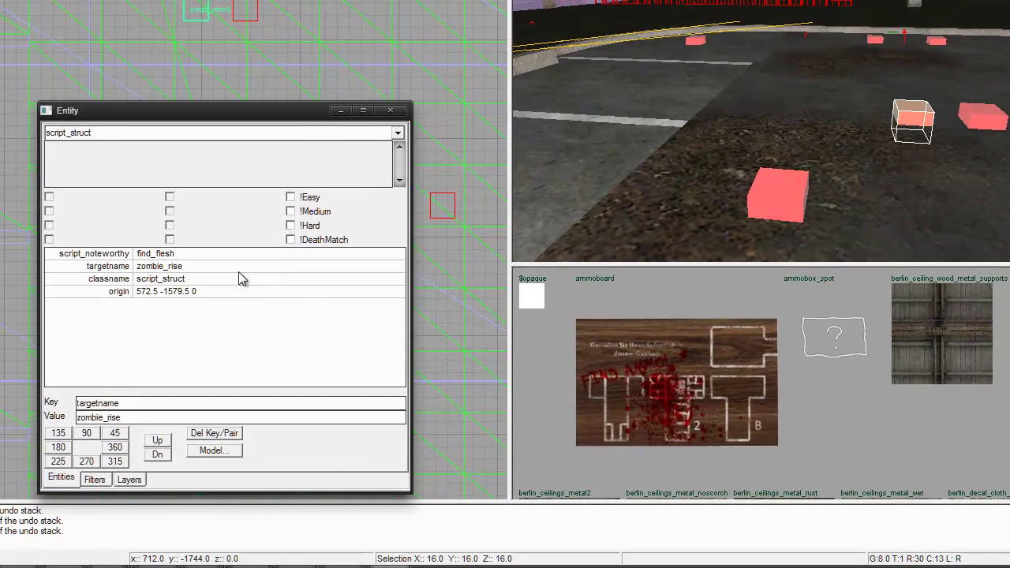
pyautogui.click(111, 255)
pyautogui.moveTo(141, 404); pyautogui.dragTo(52, 397)
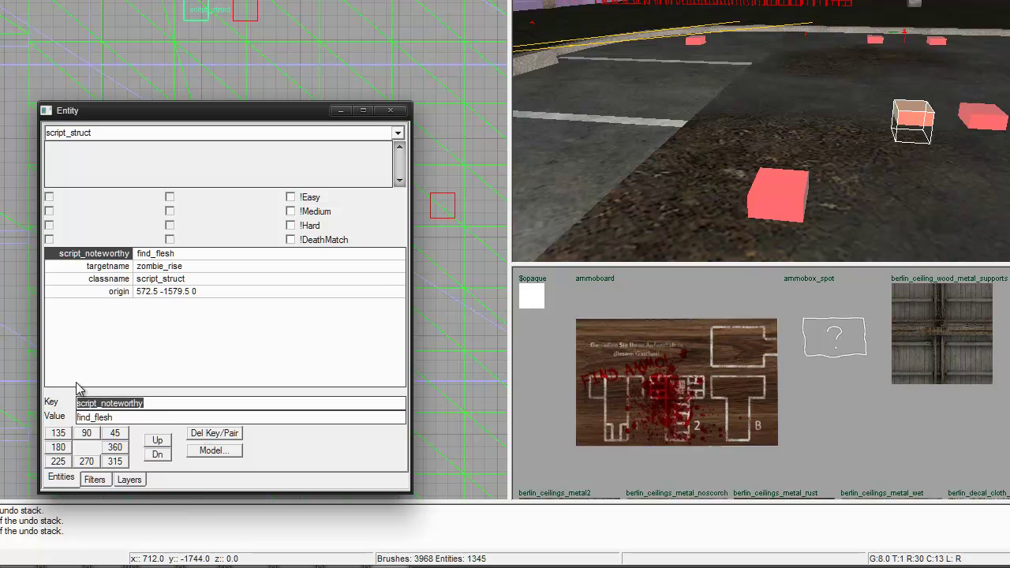
pyautogui.press('Escape')
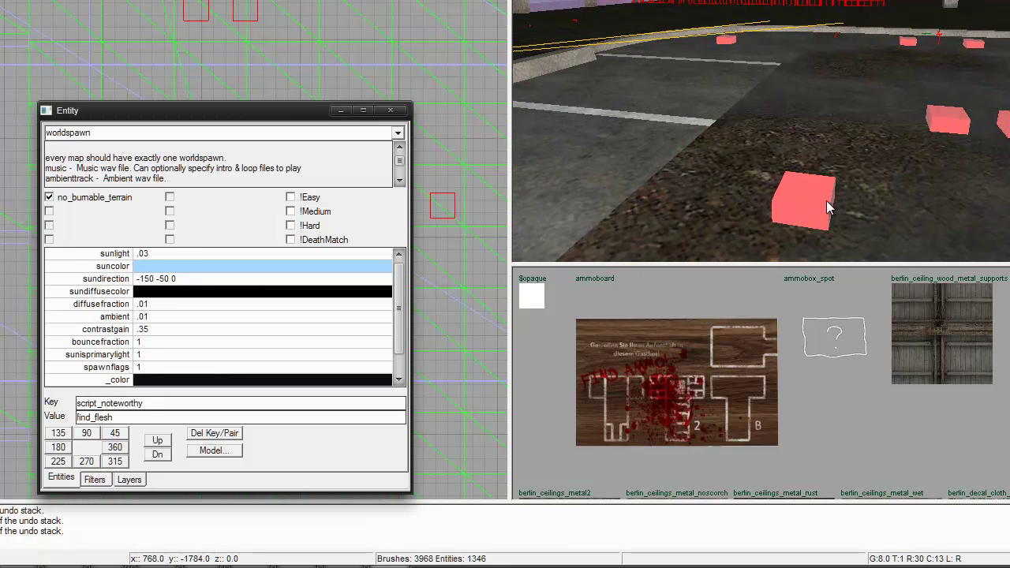
pyautogui.keyDown('shift'); pyautogui.click(827, 201); pyautogui.keyUp('shift')
pyautogui.click(137, 415)
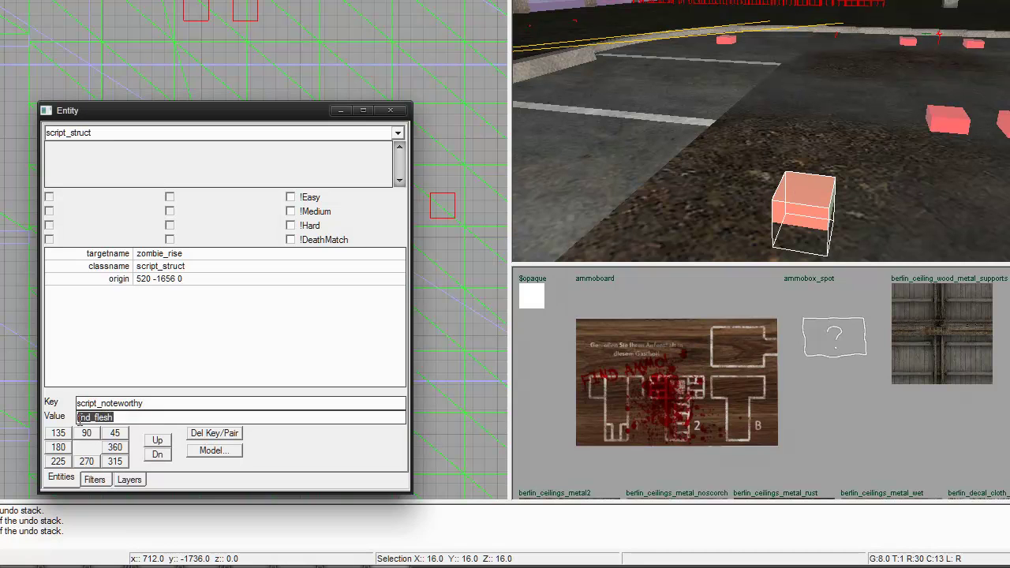
pyautogui.press('Return')
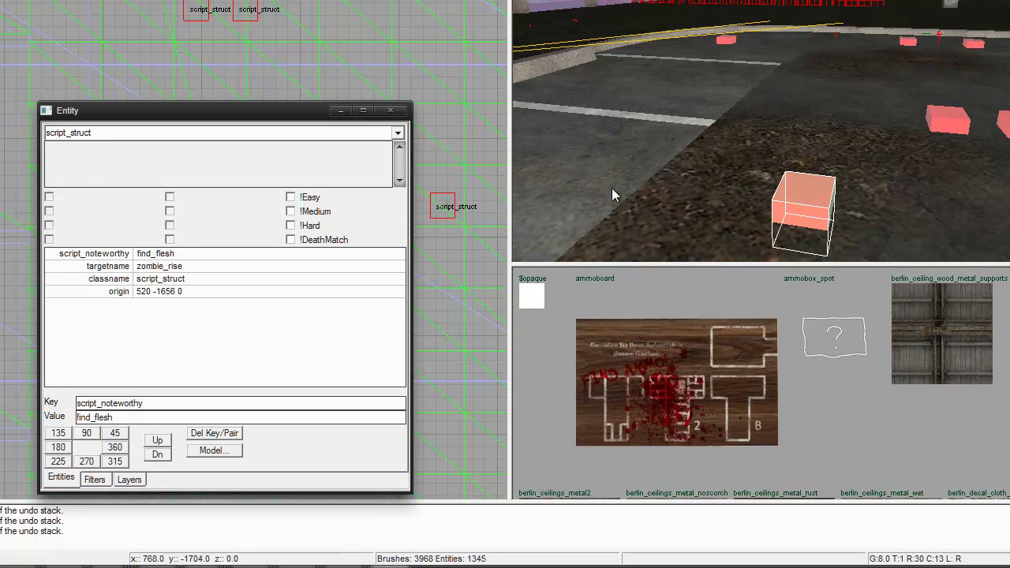
pyautogui.press('Escape')
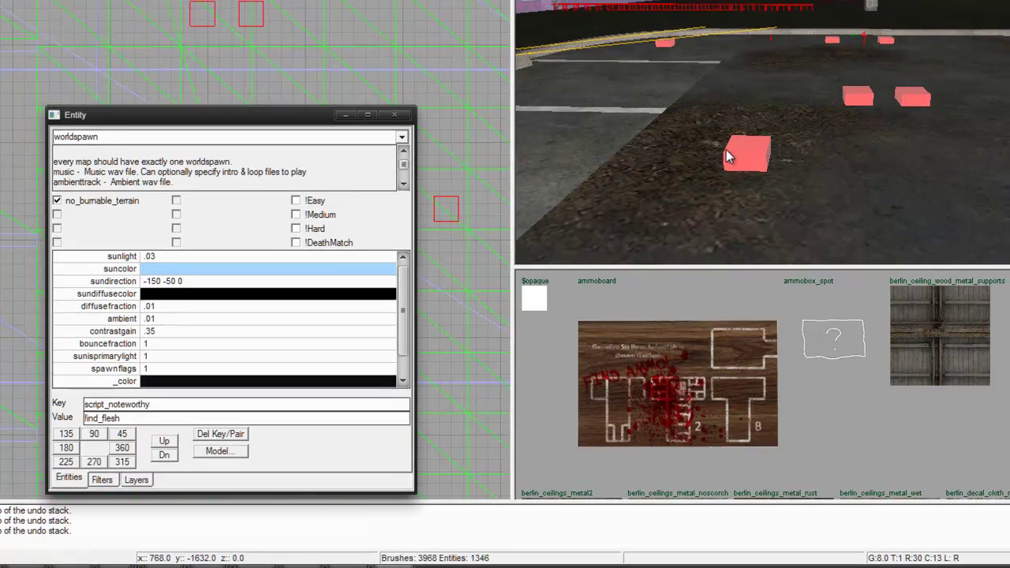
pyautogui.keyDown('shift'); pyautogui.click(742, 150); pyautogui.keyUp('shift')
pyautogui.click(431, 166)
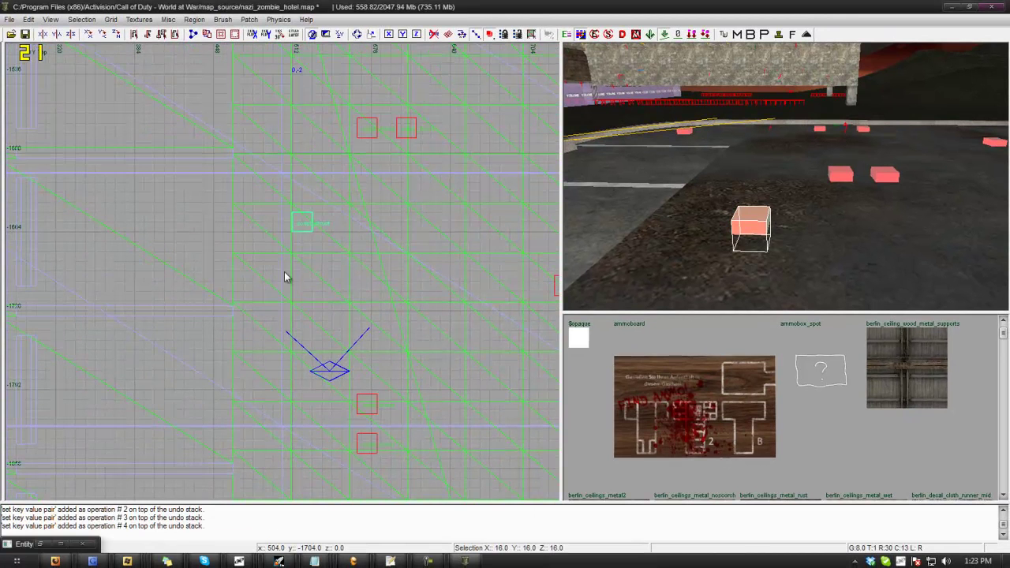
# Paste copies of the riser struct and drag one into place in the lot.
pyautogui.hotkey('ctrl', 'v')
pyautogui.moveTo(316, 232)
pyautogui.mouseDown()
pyautogui.moveTo(253, 285)
pyautogui.moveTo(368, 273)
pyautogui.moveTo(242, 211)
pyautogui.moveTo(193, 259)
pyautogui.mouseUp()
pyautogui.hotkey('ctrl', 'v')
pyautogui.hotkey('ctrl', 'v')
pyautogui.hotkey('ctrl', 'v')
pyautogui.press('Escape')
# Fly the camera across the parking lot to the zombie spawner soldier.
pyautogui.press('Left')
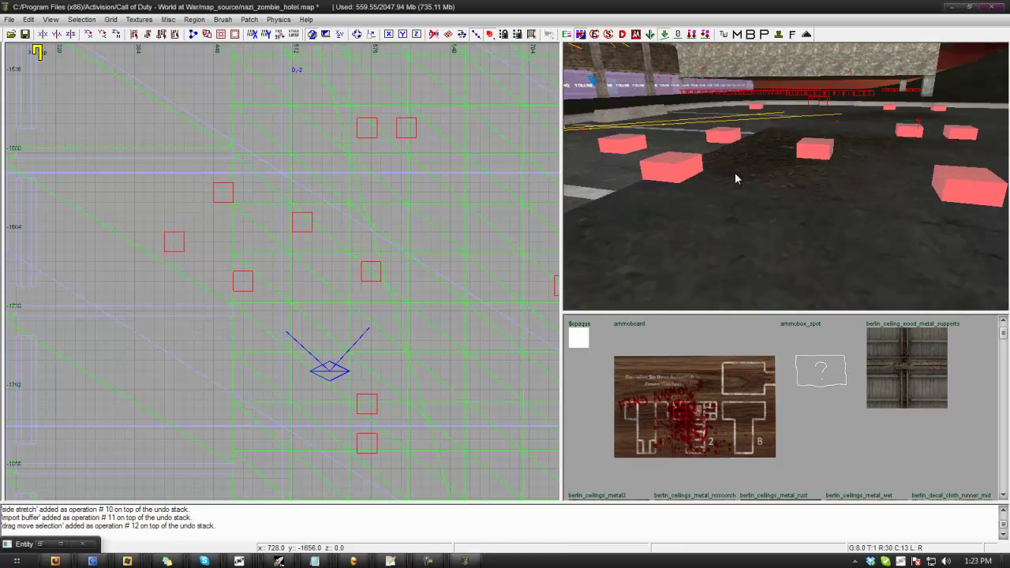
pyautogui.press('Up')
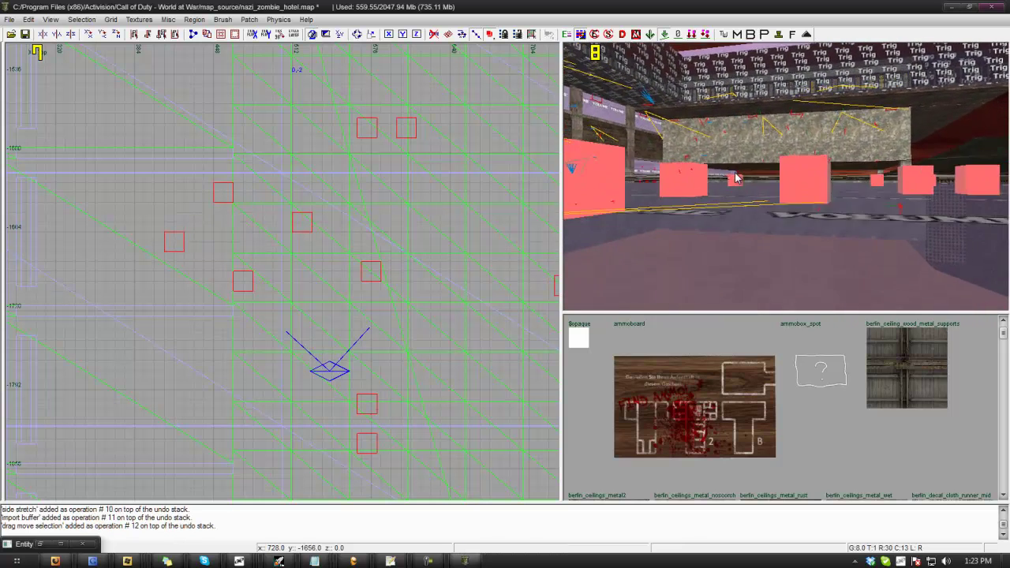
pyautogui.press('Up')
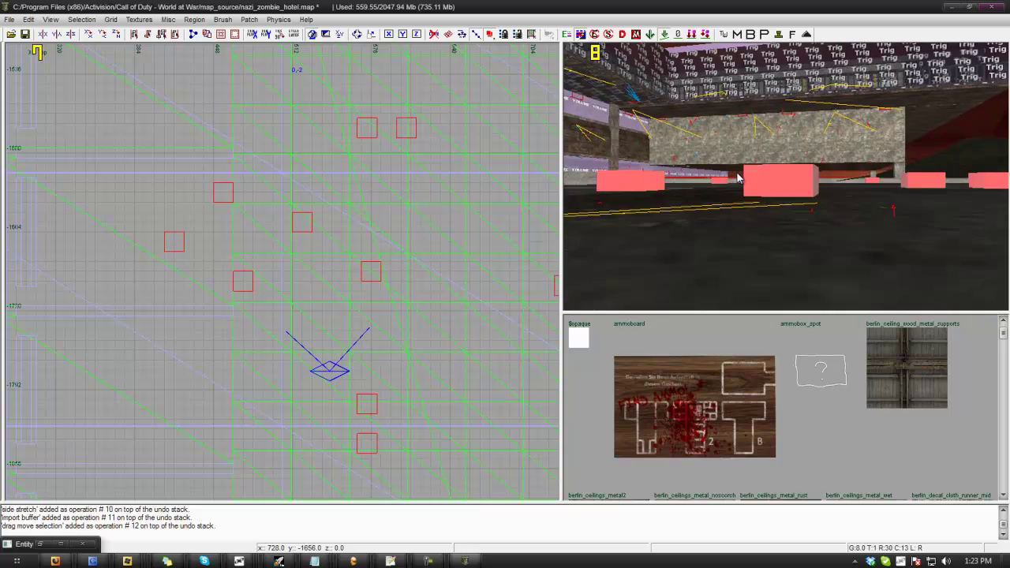
pyautogui.press('Up')
pyautogui.press('Right')
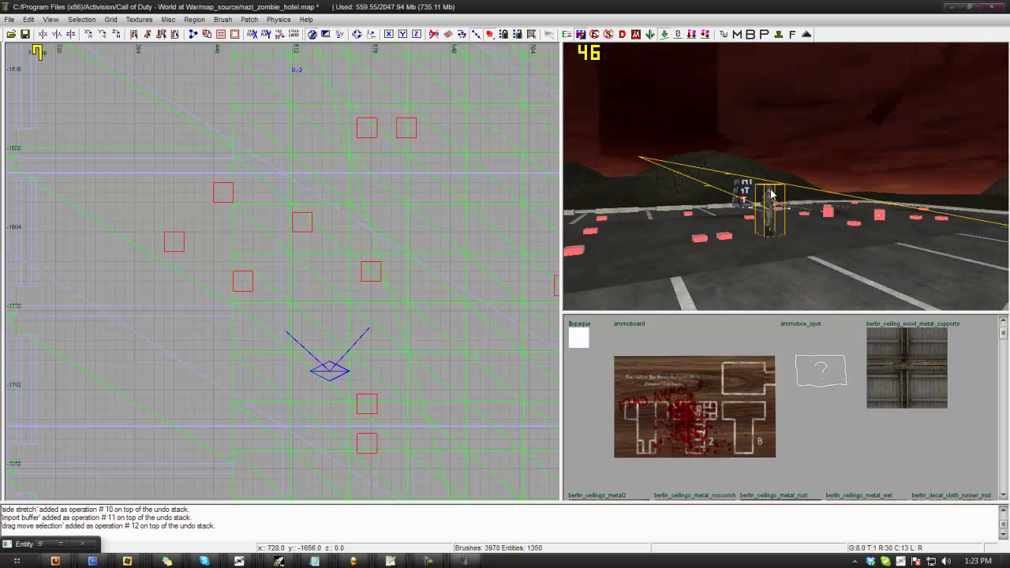
pyautogui.press('Up')
pyautogui.press('Right')
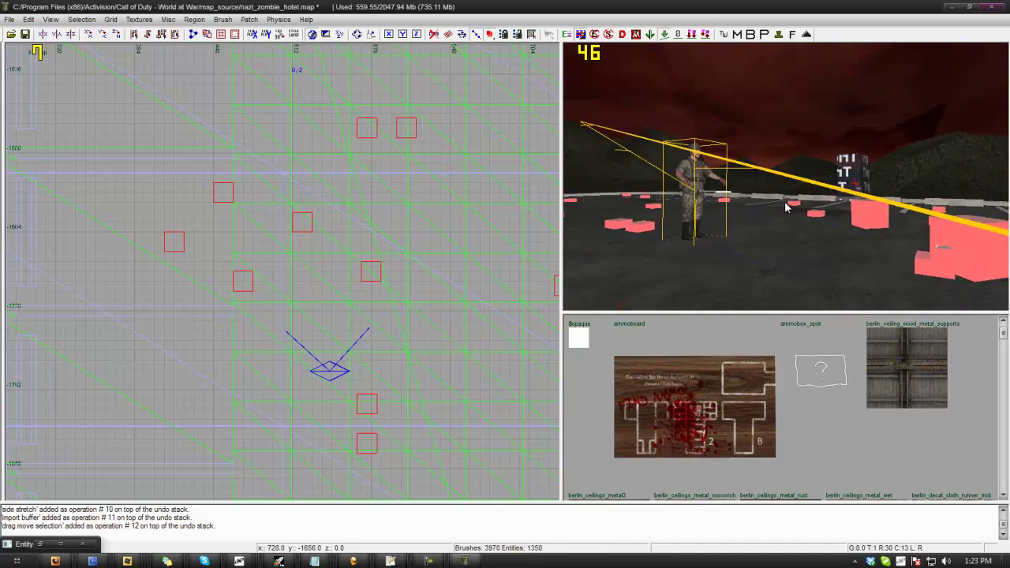
pyautogui.press('Up')
pyautogui.press('Left')
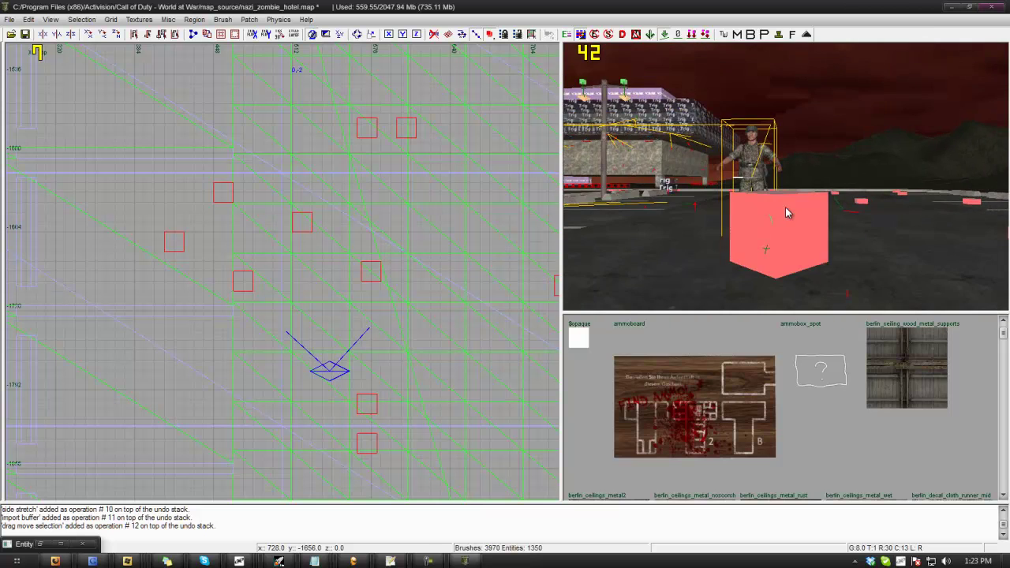
pyautogui.press('Up')
pyautogui.press('Left')
pyautogui.press('Right')
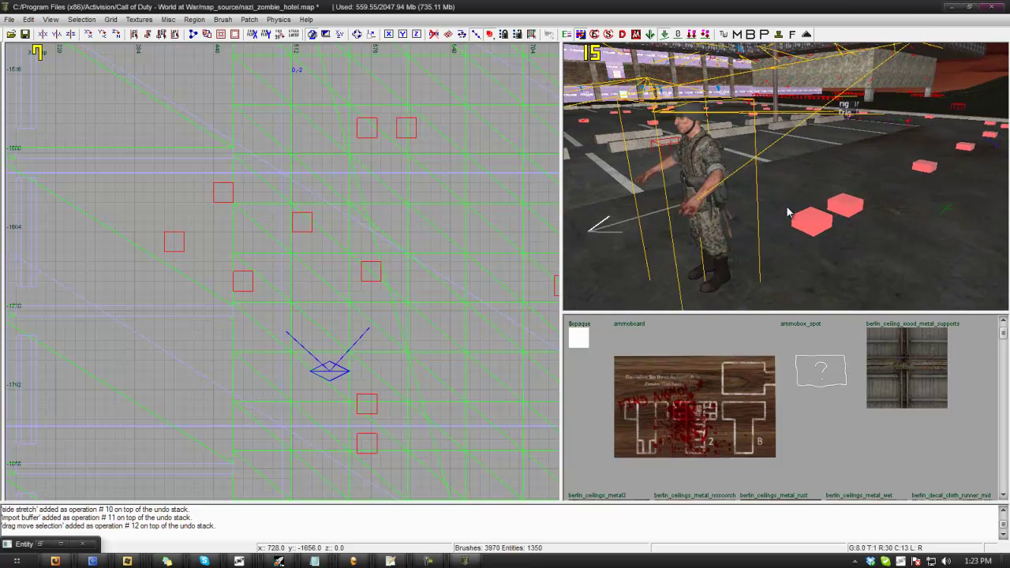
# Select the zombie spawner soldier and show its entity properties.
pyautogui.keyDown('shift'); pyautogui.click(702, 230); pyautogui.keyUp('shift')
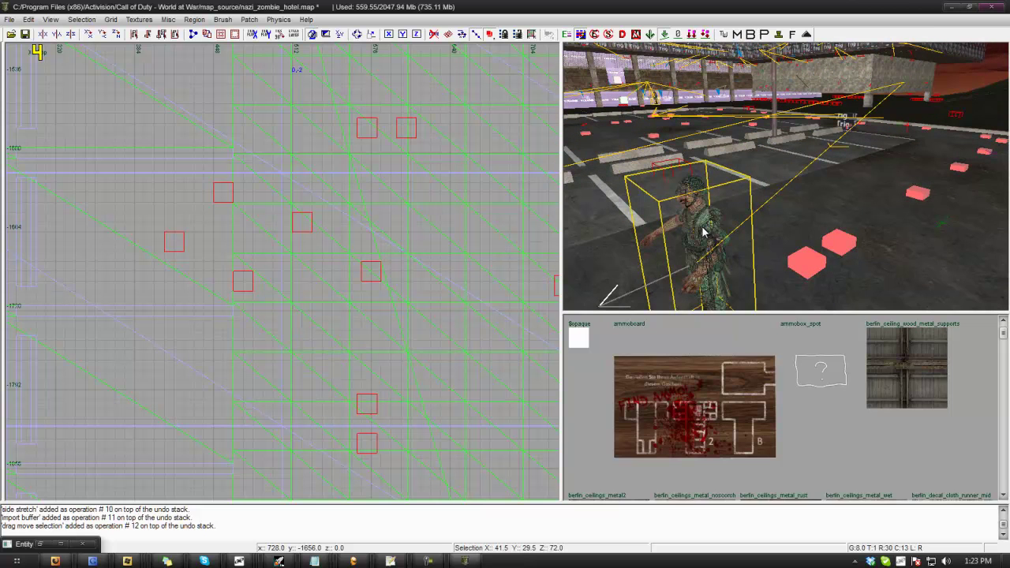
pyautogui.press('Down')
pyautogui.press('n')
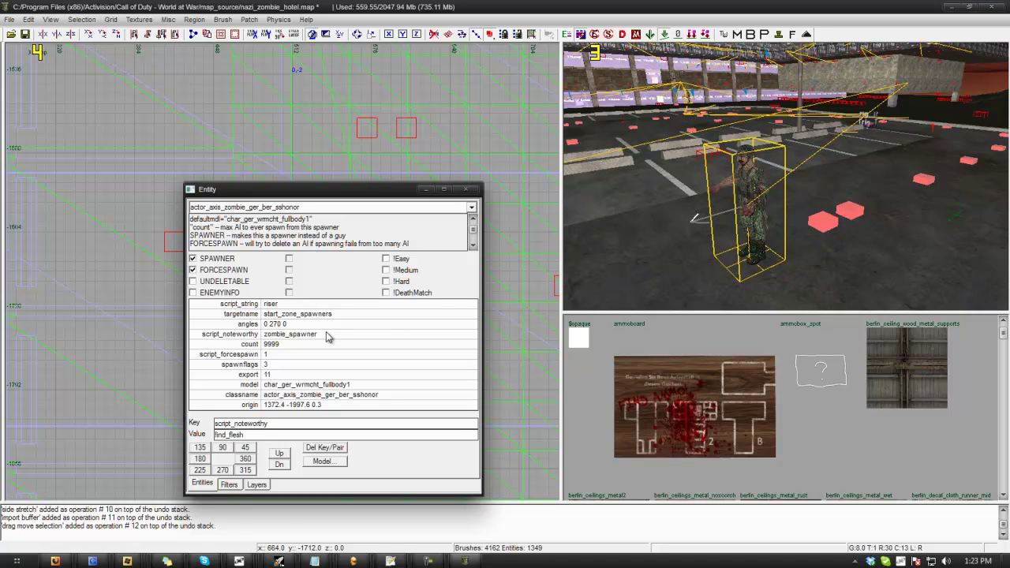
pyautogui.click(248, 314)
pyautogui.click(762, 217)
pyautogui.press('Down')
pyautogui.press('Escape')
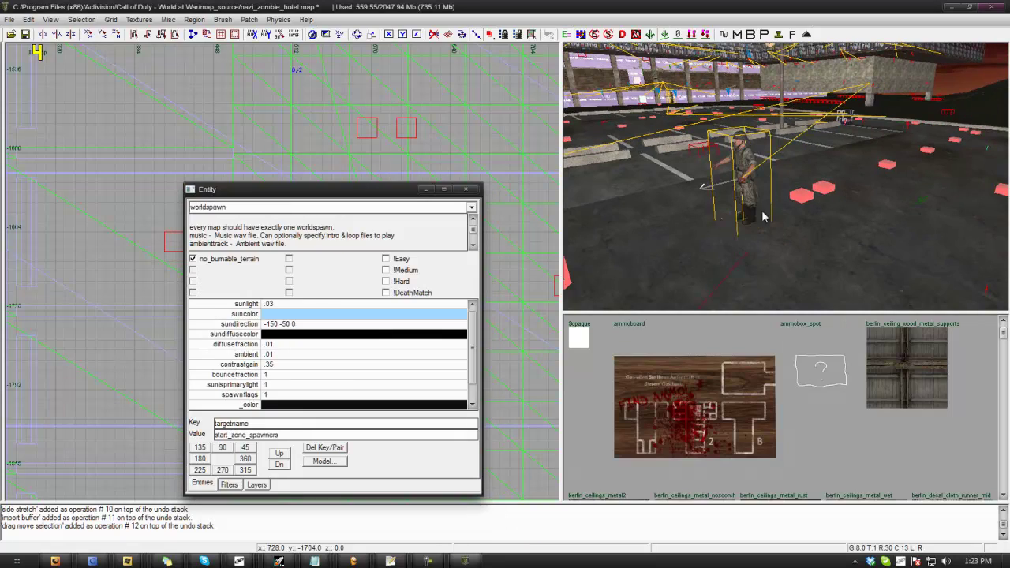
pyautogui.click(763, 217)
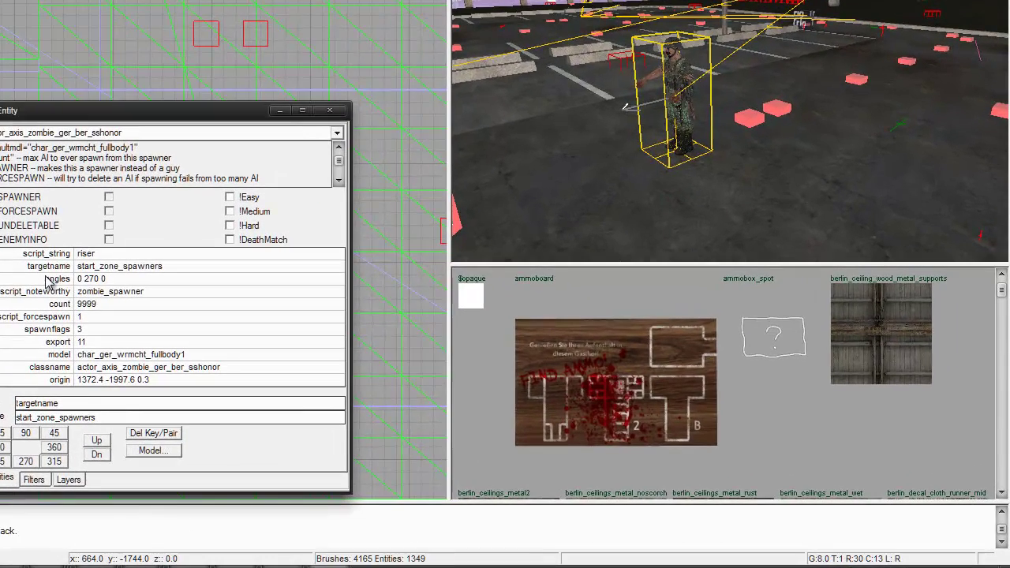
# Confirm spawner keys: start_zone_spawners, zombie_spawner, forcespawn 1, count 9999, script_string riser.
pyautogui.click(47, 268)
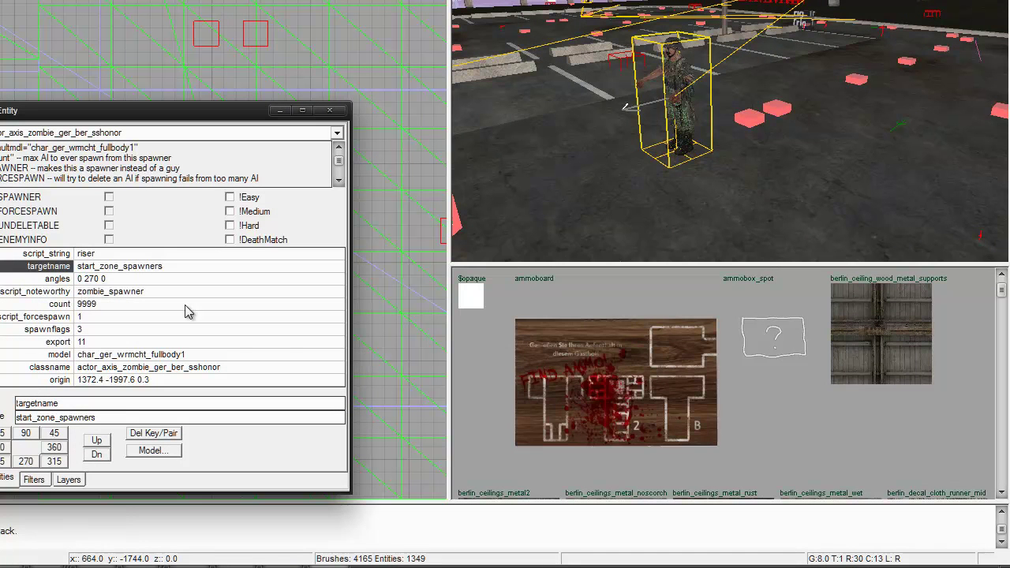
pyautogui.click(69, 292)
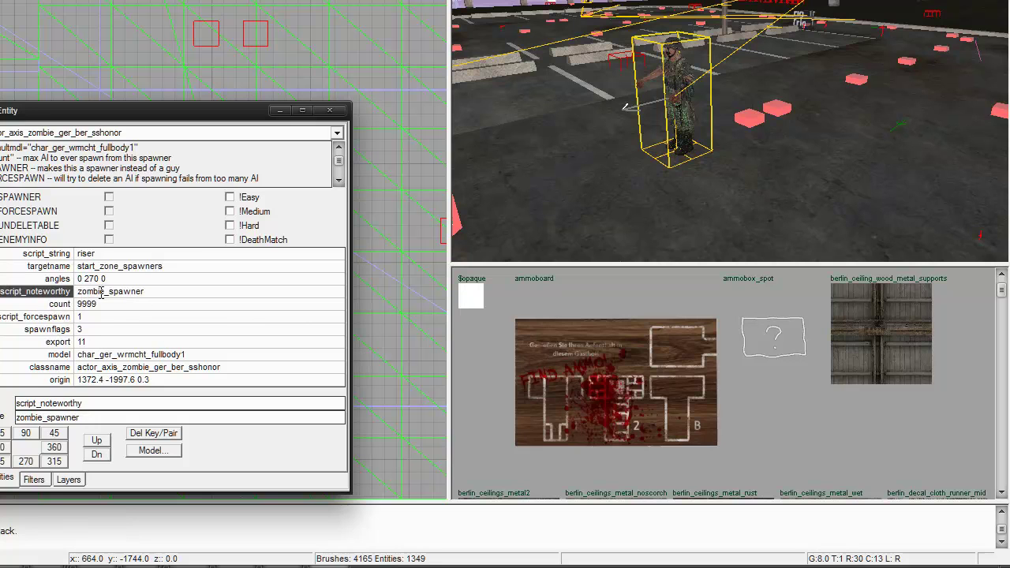
pyautogui.click(39, 318)
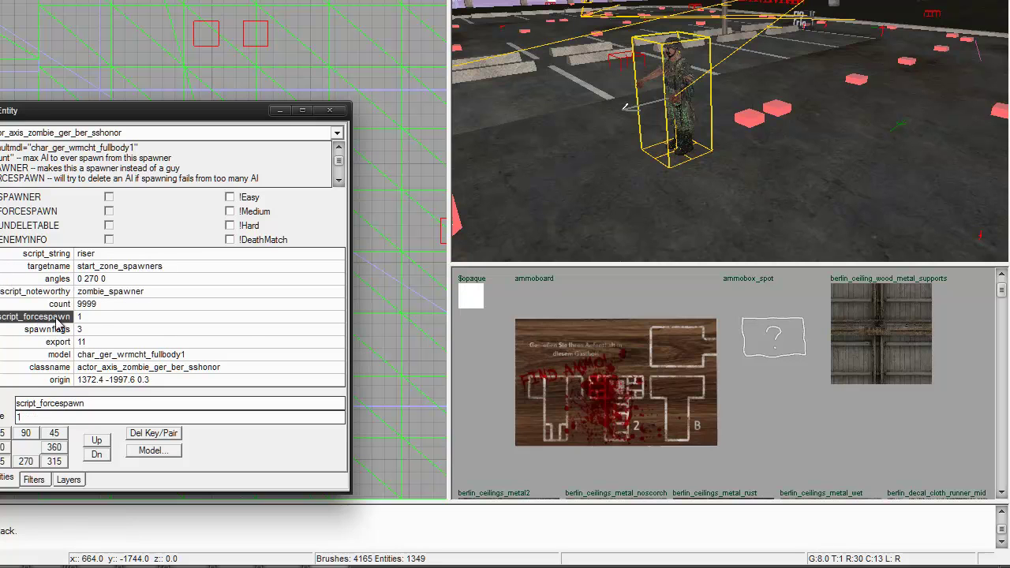
pyautogui.click(56, 307)
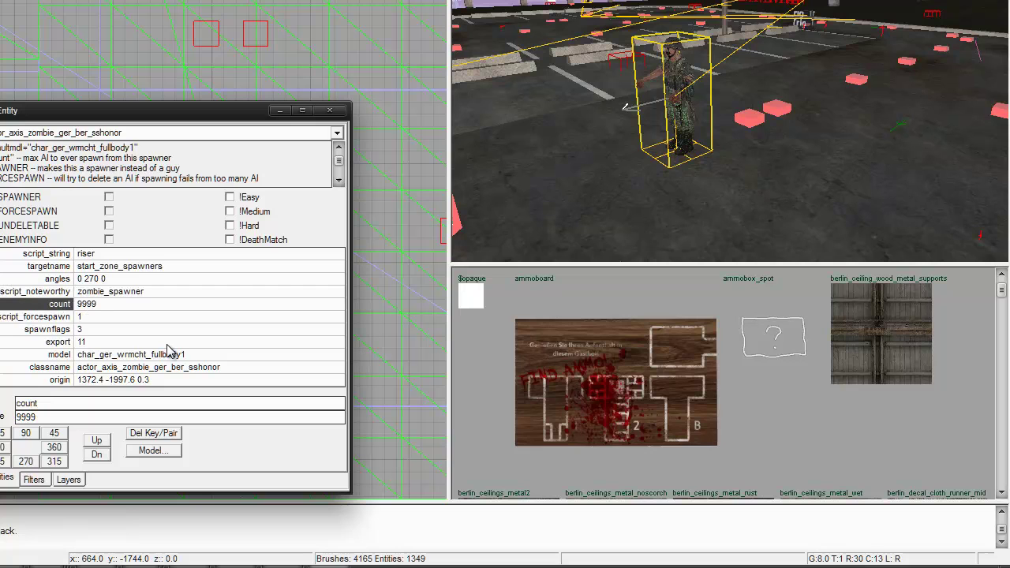
pyautogui.click(54, 256)
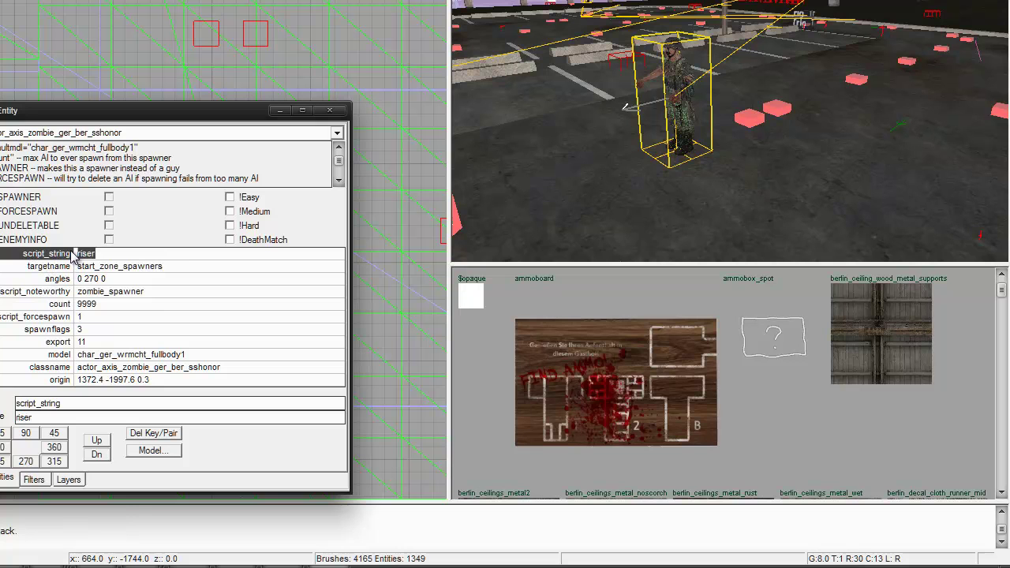
pyautogui.click(660, 166)
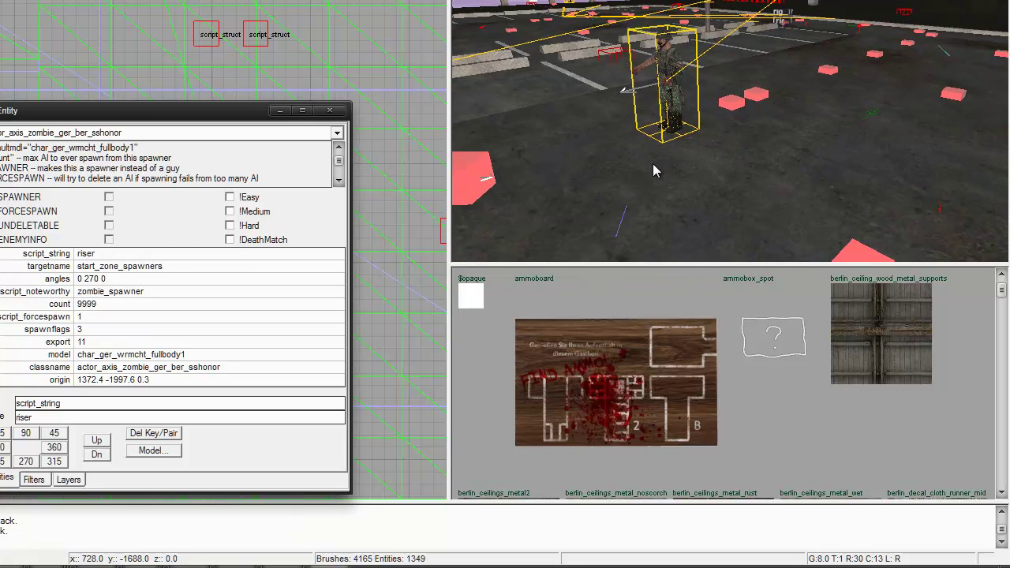
# Fly the camera around the parking lot toward the red riser spots.
pyautogui.press('Escape')
pyautogui.press('Up')
pyautogui.press('Up')
pyautogui.press('Up')
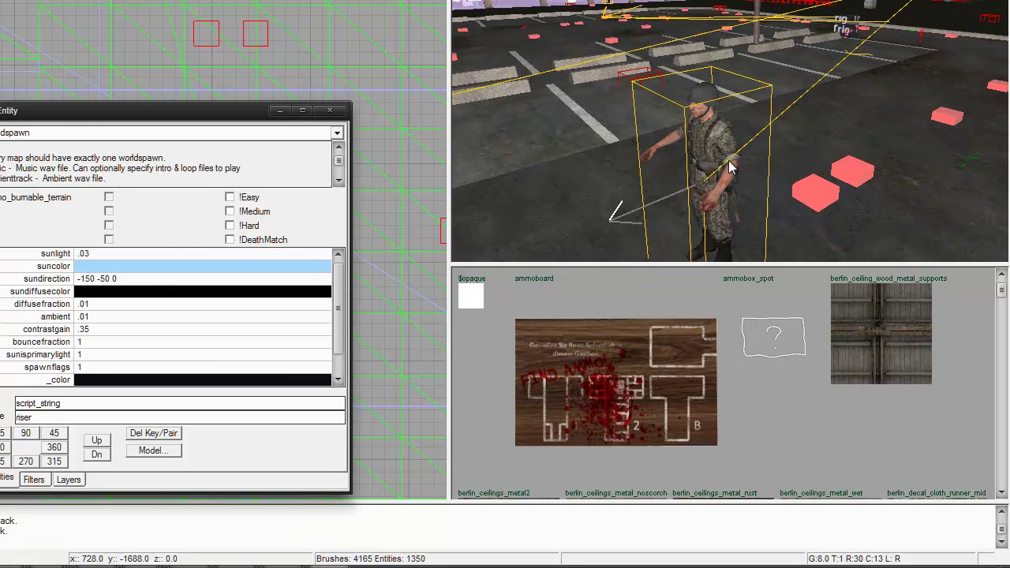
pyautogui.press('Left')
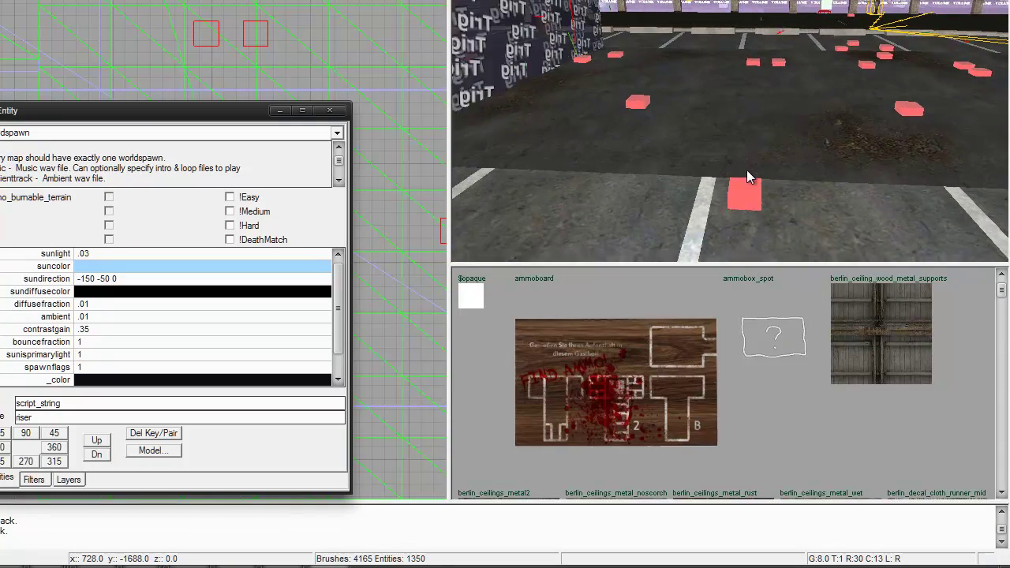
pyautogui.press('Left')
pyautogui.press('Left')
pyautogui.press('Left')
pyautogui.press('Left')
pyautogui.press('Left')
pyautogui.press('Left')
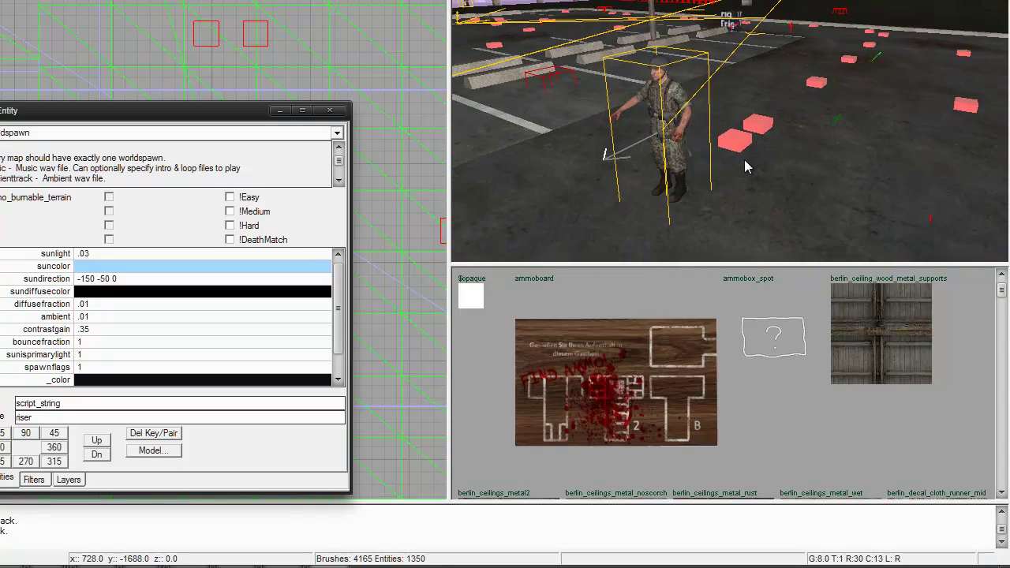
pyautogui.press('Left')
pyautogui.press('Up')
pyautogui.press('Up')
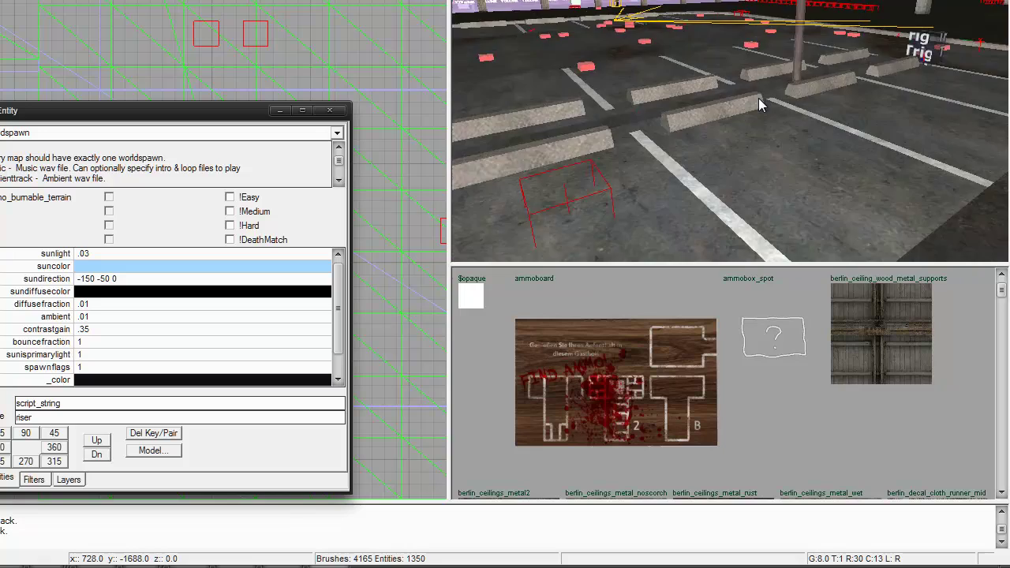
pyautogui.press('Up')
pyautogui.press('Up')
pyautogui.press('Right')
pyautogui.press('Right')
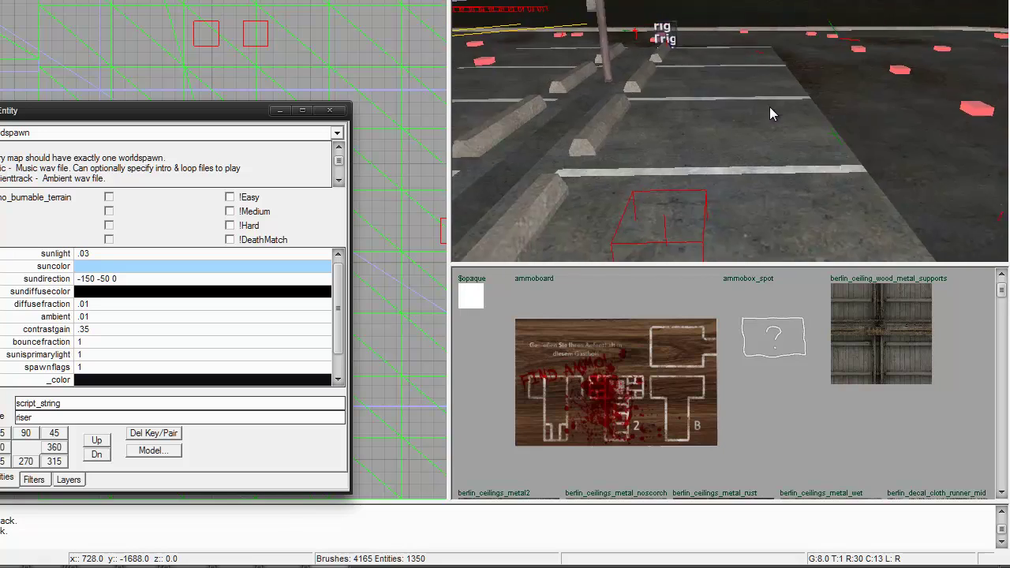
pyautogui.press('Right')
pyautogui.press('Right')
pyautogui.press('Up')
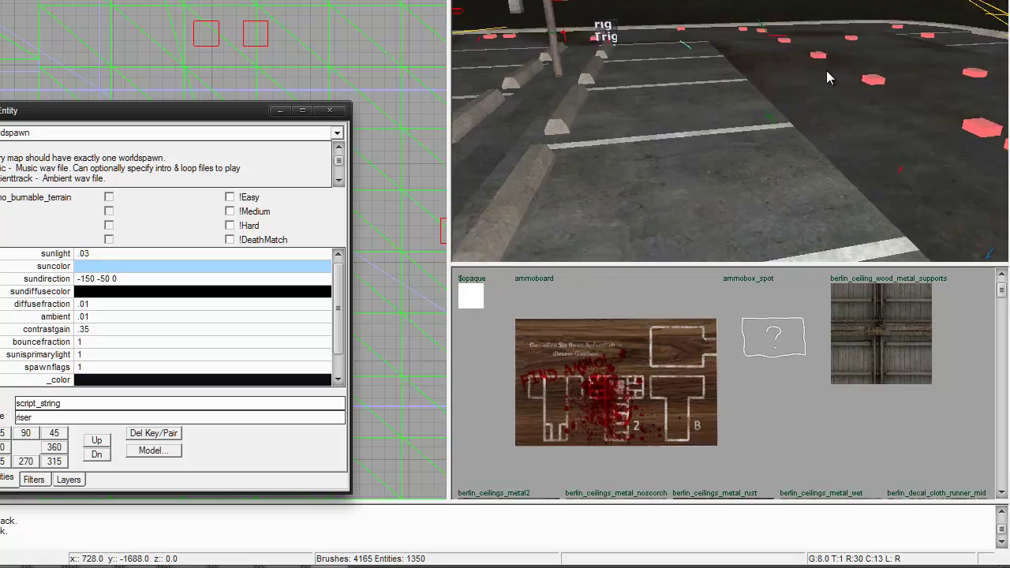
pyautogui.press('Up')
pyautogui.press('Left')
pyautogui.press('Left')
pyautogui.press('Up')
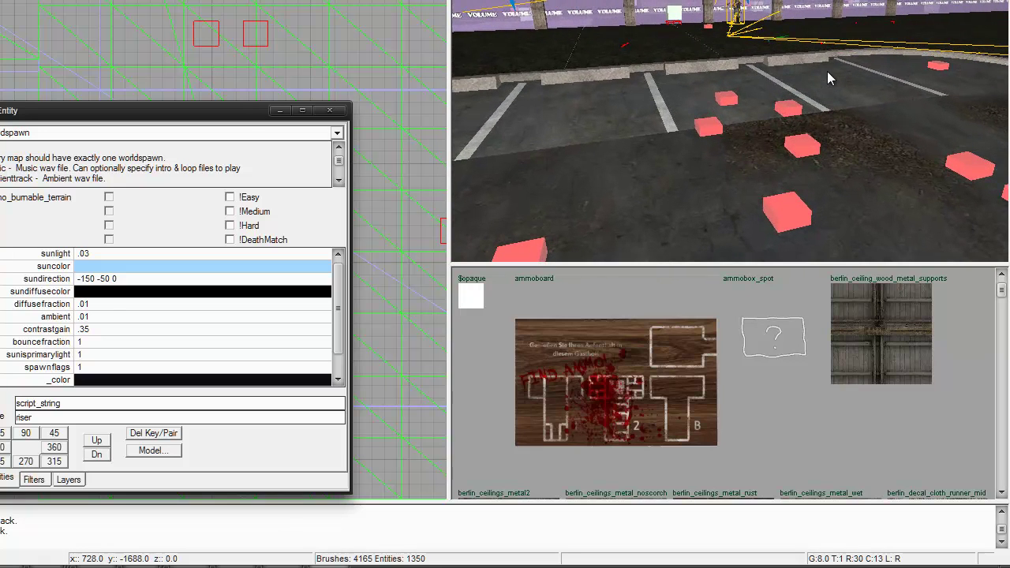
# Check a red riser spot, undo the last change, and switch to Firefox.
pyautogui.keyDown('shift'); pyautogui.click(807, 146); pyautogui.keyUp('shift')
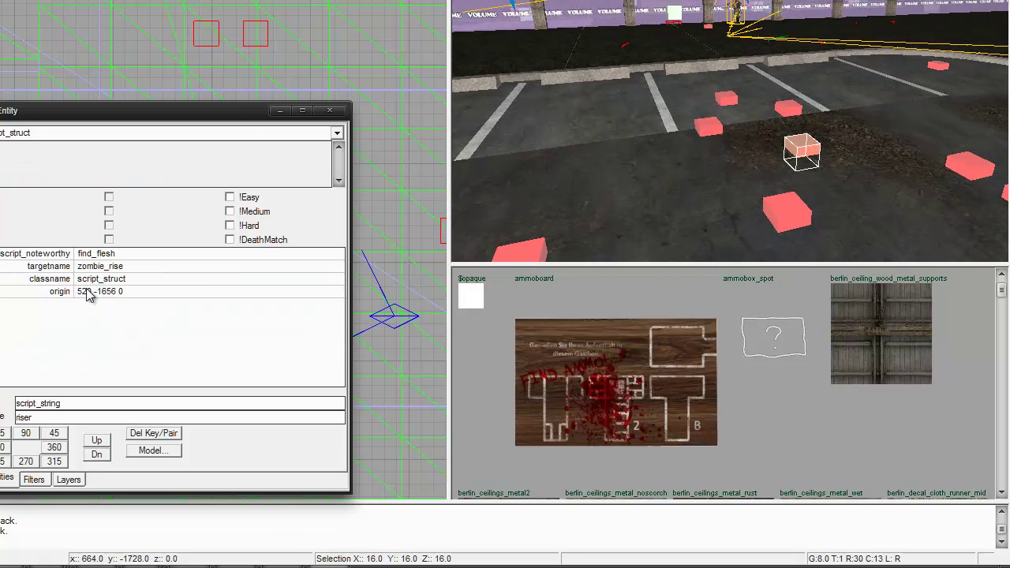
pyautogui.press('Escape')
pyautogui.hotkey('ctrl', 'z')
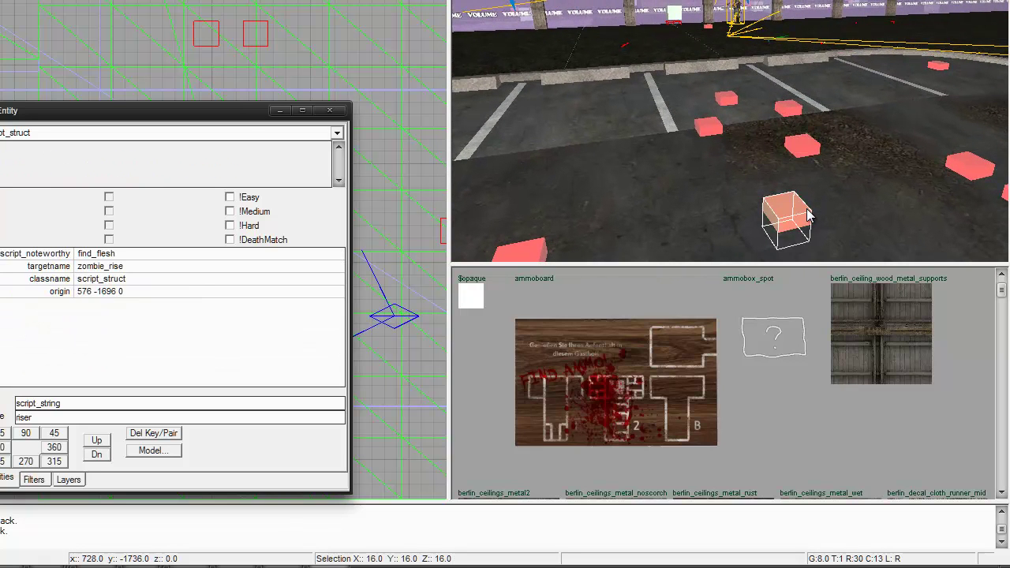
pyautogui.press('Escape')
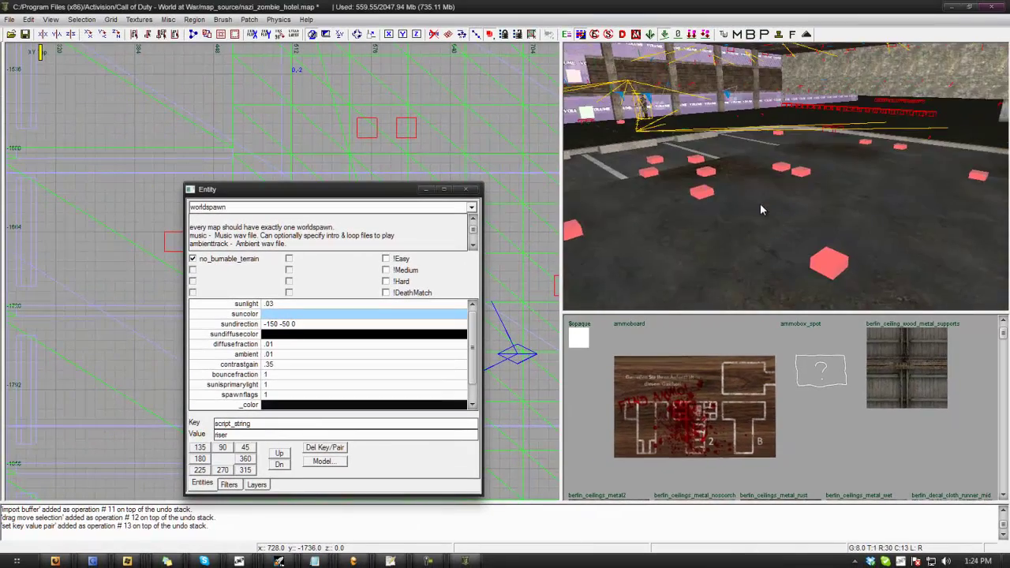
pyautogui.press('Down')
pyautogui.press('Up')
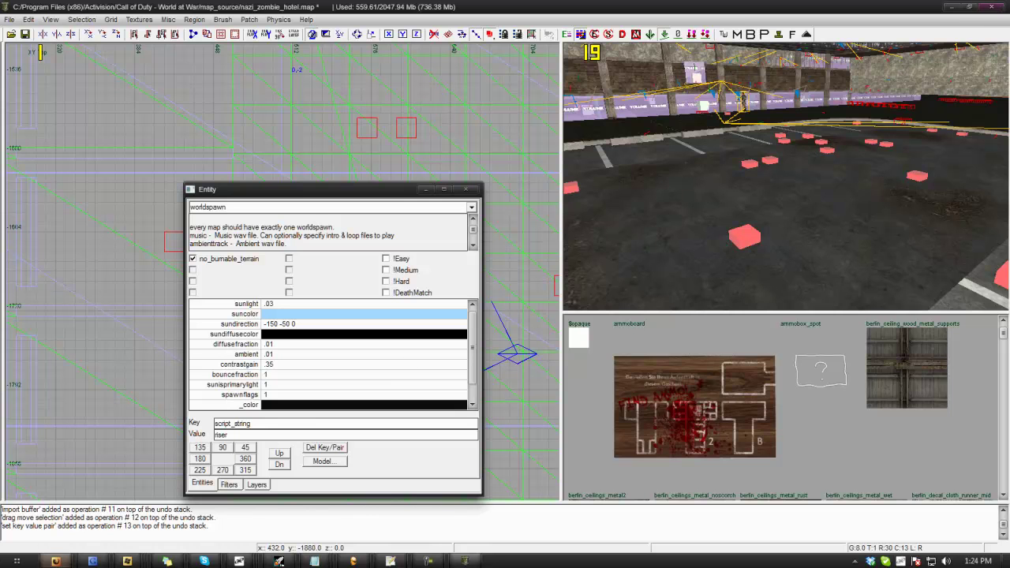
pyautogui.click(55, 560)
# Open a new Firefox tab for the Zombie Mapping Advanced wiki, then return to Radiant.
pyautogui.click(910, 10)
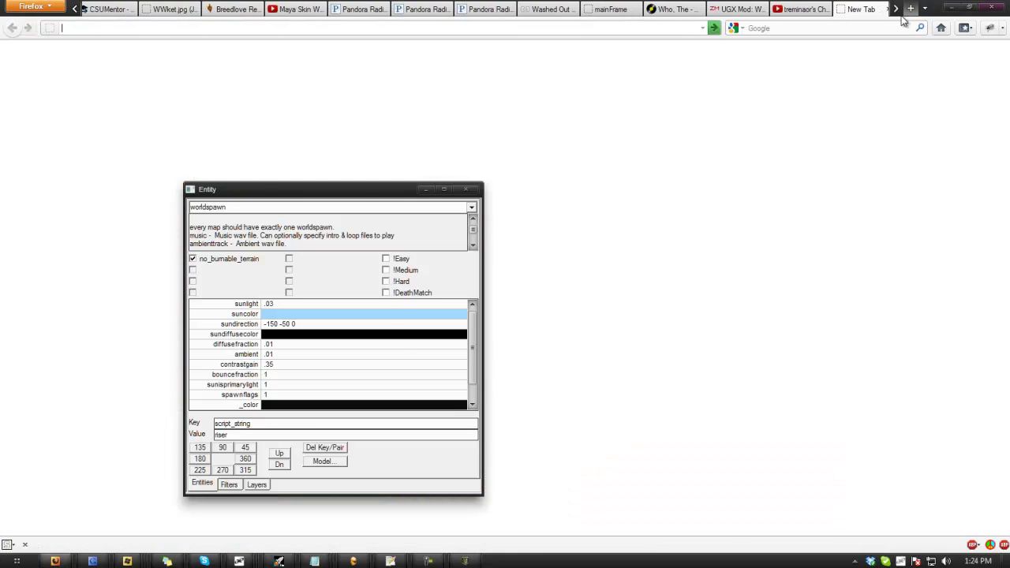
pyautogui.hotkey('alt', 'Tab')
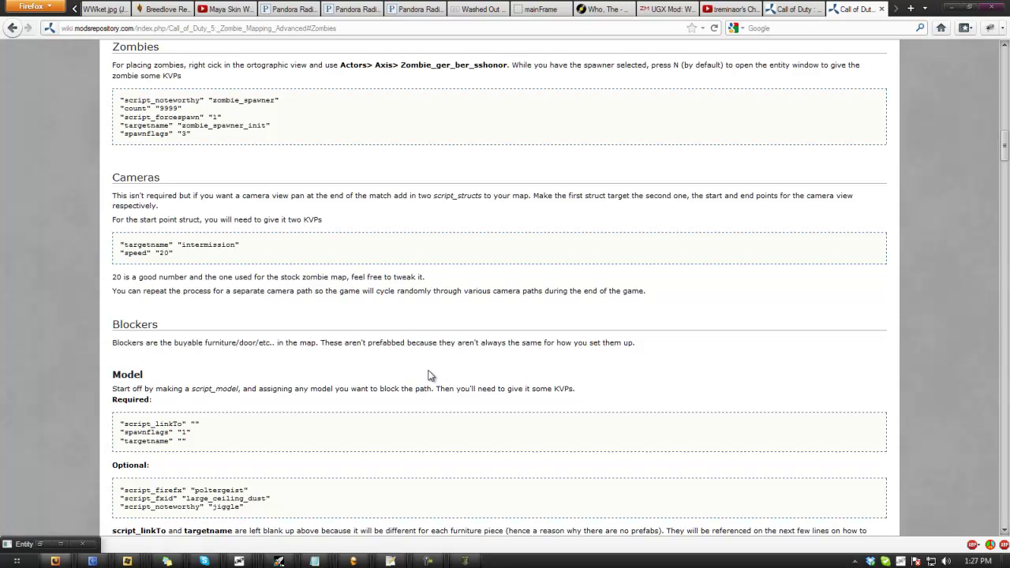
pyautogui.click(464, 560)
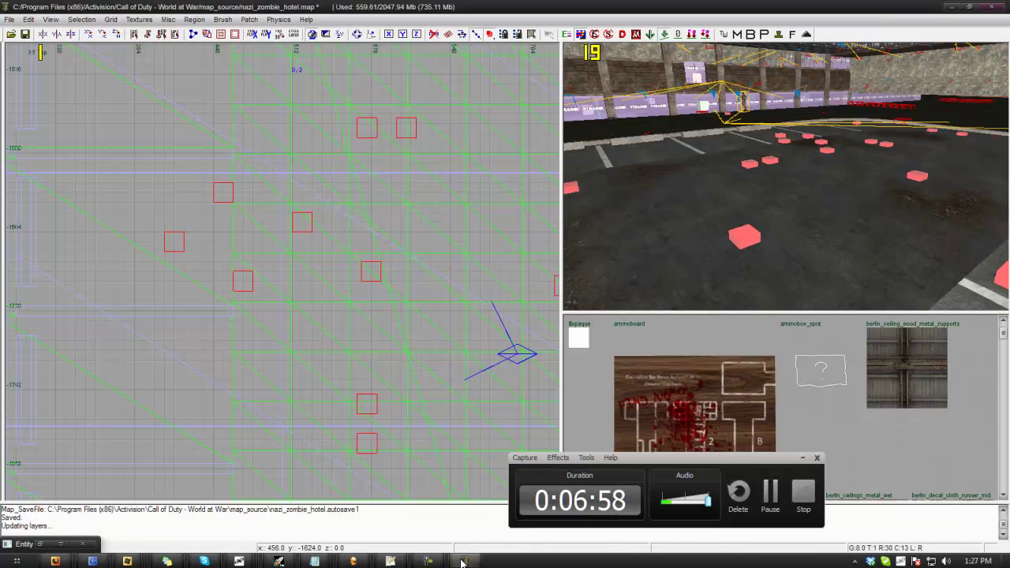
# Switch back to Radiant and view the parking lot riser spots from above.
pyautogui.click(465, 561)
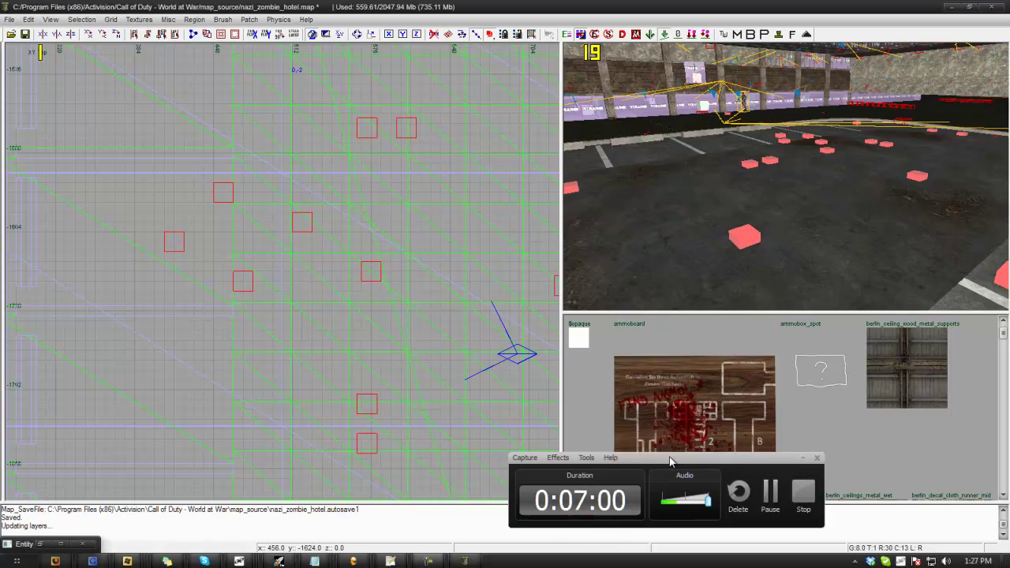
pyautogui.moveTo(675, 464)
pyautogui.mouseDown()
pyautogui.moveTo(738, 446)
pyautogui.moveTo(823, 471)
pyautogui.mouseUp()
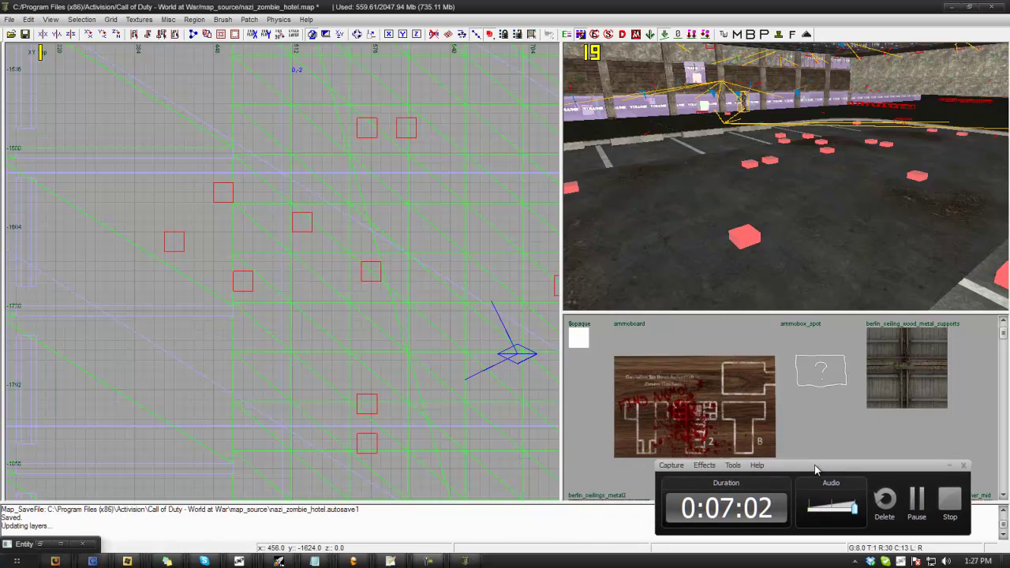